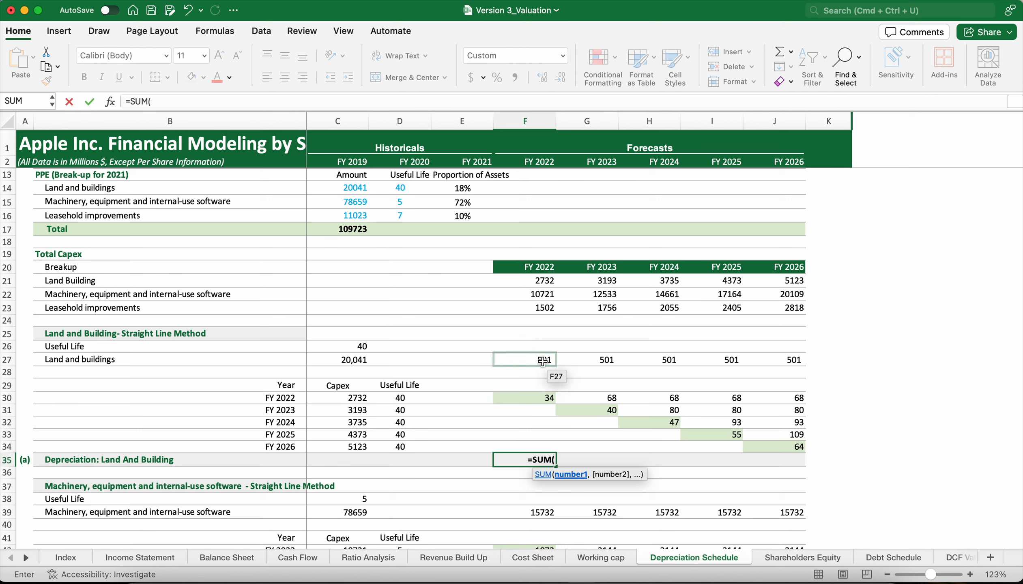
# Total the FY 2022 land and building depreciation in F35 with =SUM(F27:F34) and fill the formula across to FY 2026
pyautogui.moveTo(542, 361); pyautogui.dragTo(552, 465)
pyautogui.write(')')
pyautogui.press('Return')
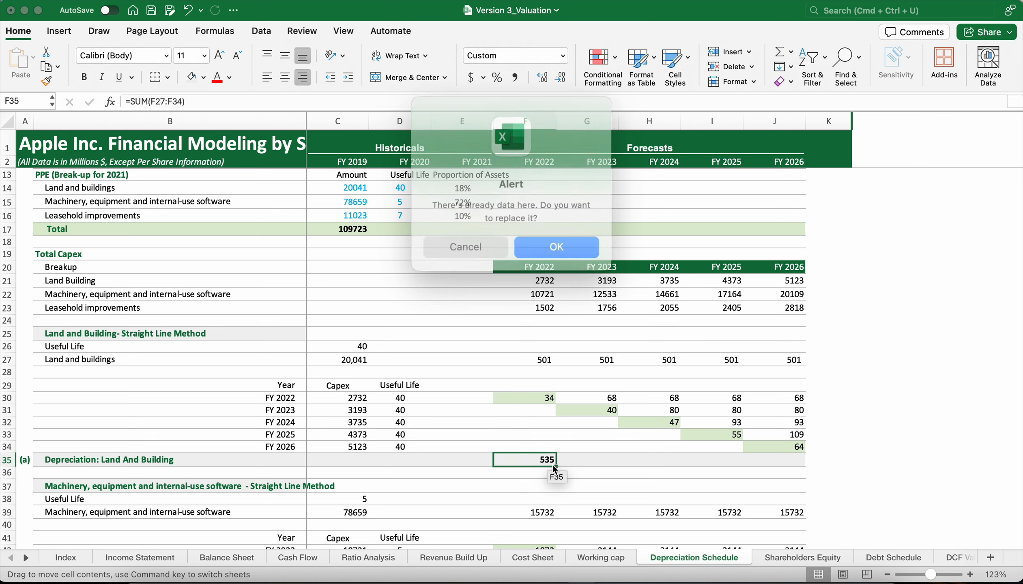
pyautogui.click(485, 238)
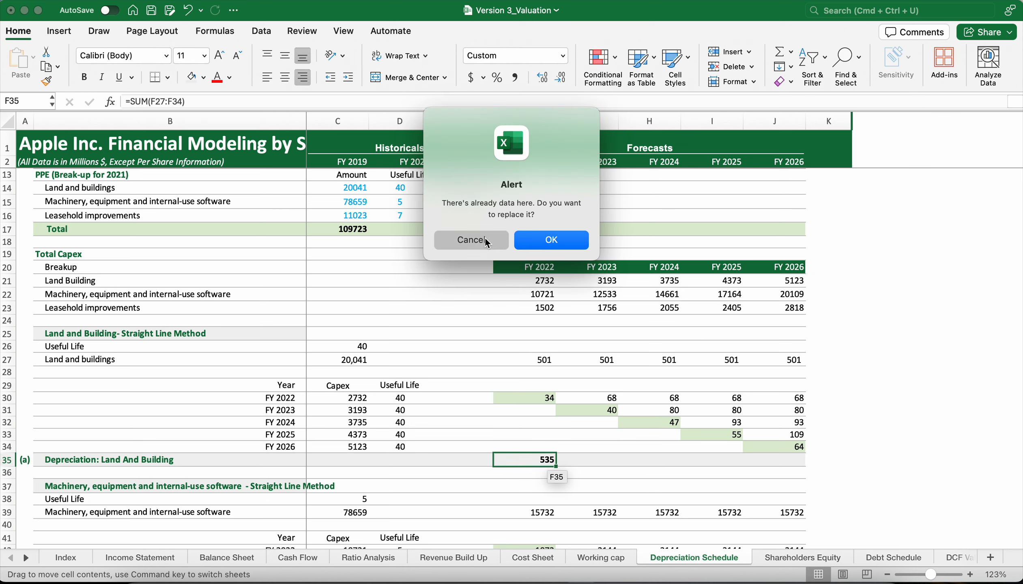
pyautogui.click(541, 463)
pyautogui.moveTo(556, 467); pyautogui.dragTo(789, 468)
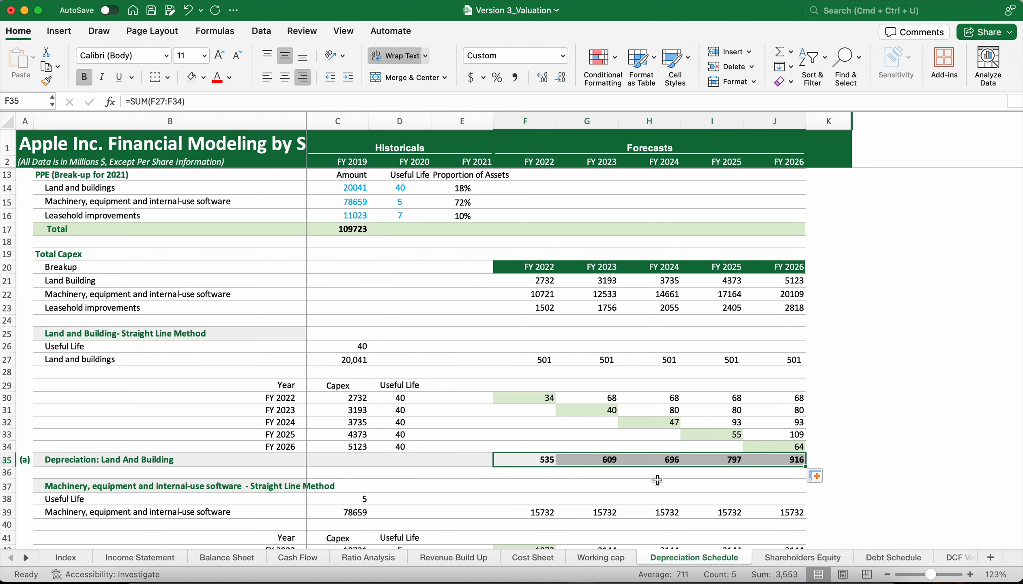
# Total the FY 2022 machinery, equipment and internal-use software depreciation in F47 with =SUM(F39:F46) and fill it across to FY 2026
pyautogui.scroll(-7, 657, 480)
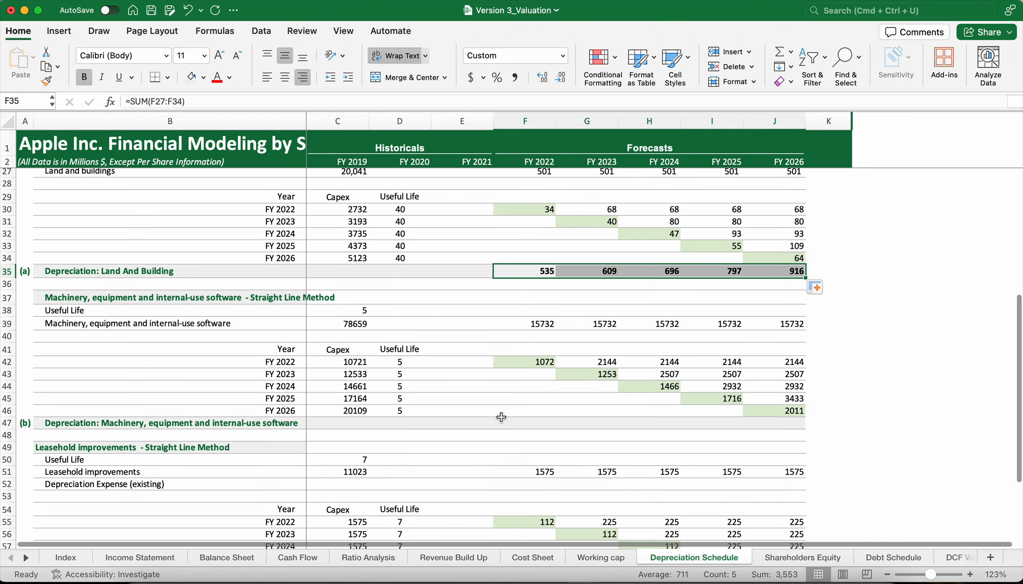
pyautogui.click(530, 421)
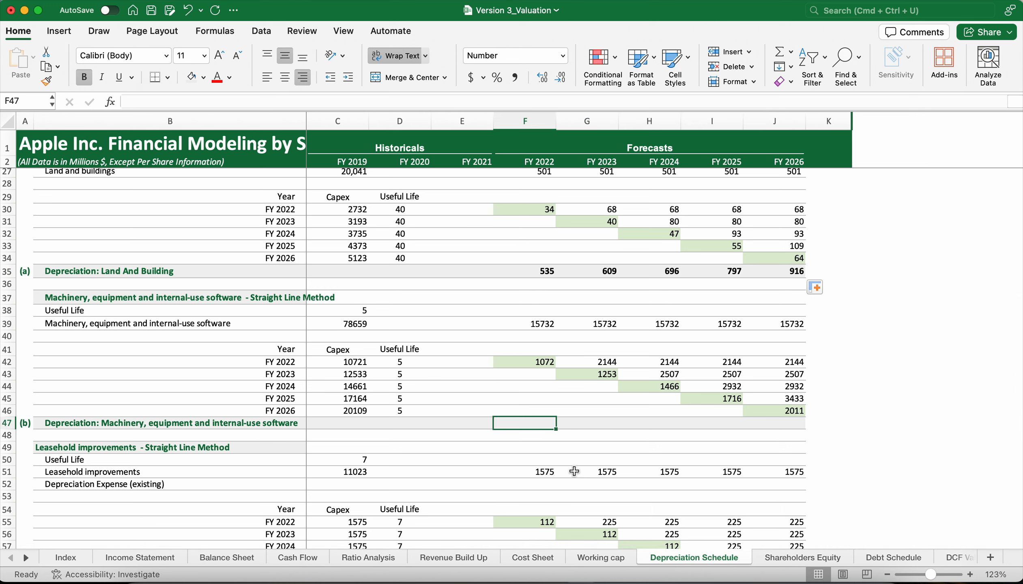
pyautogui.write('=SUM(')
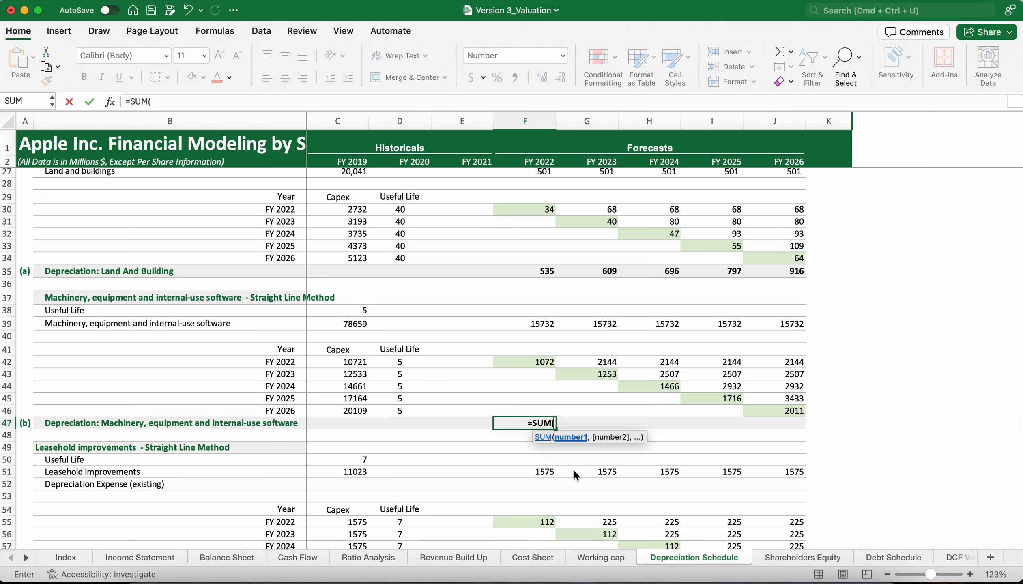
pyautogui.moveTo(541, 323); pyautogui.dragTo(545, 410)
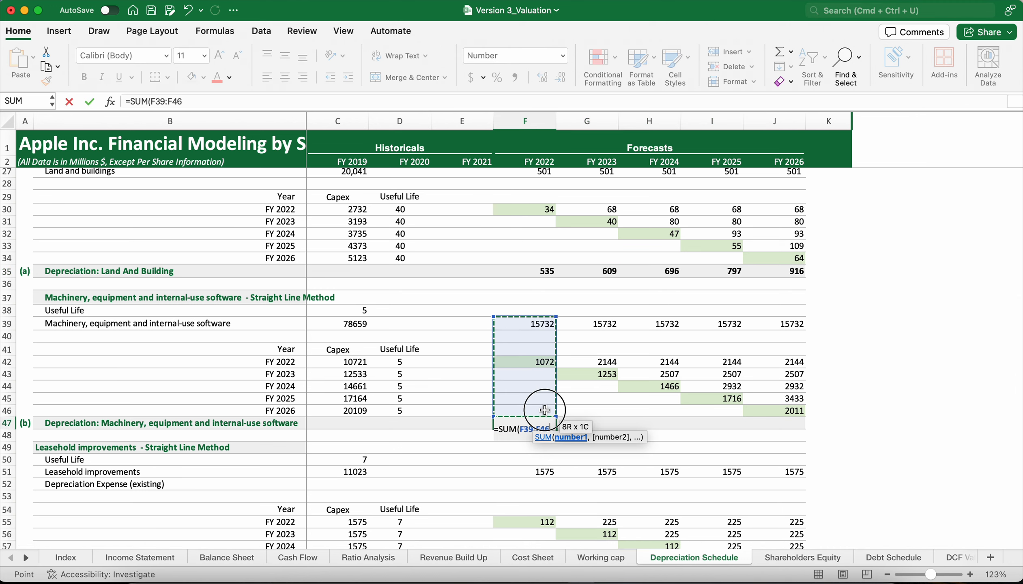
pyautogui.press('Return')
pyautogui.click(546, 423)
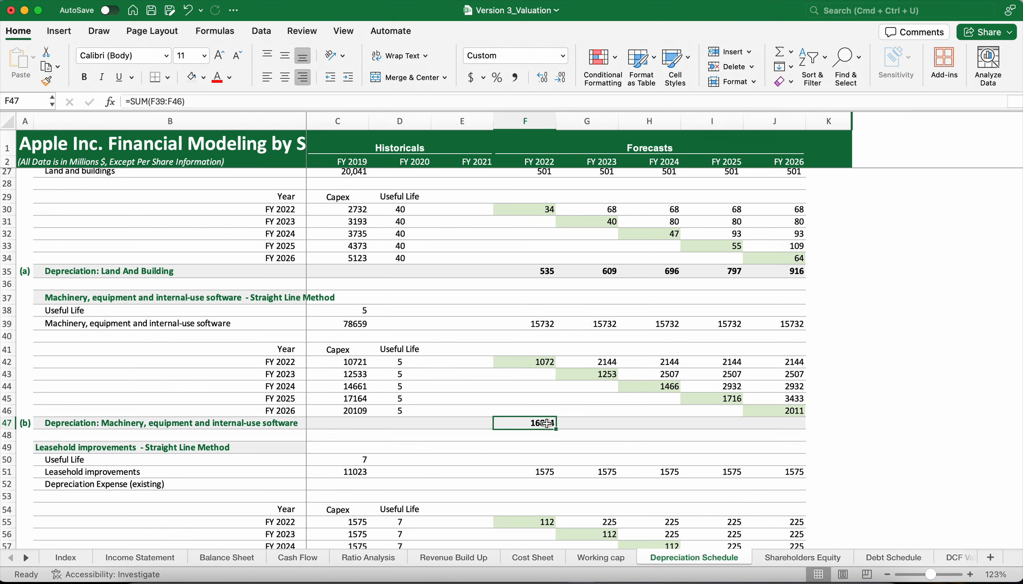
pyautogui.moveTo(556, 429); pyautogui.dragTo(795, 425)
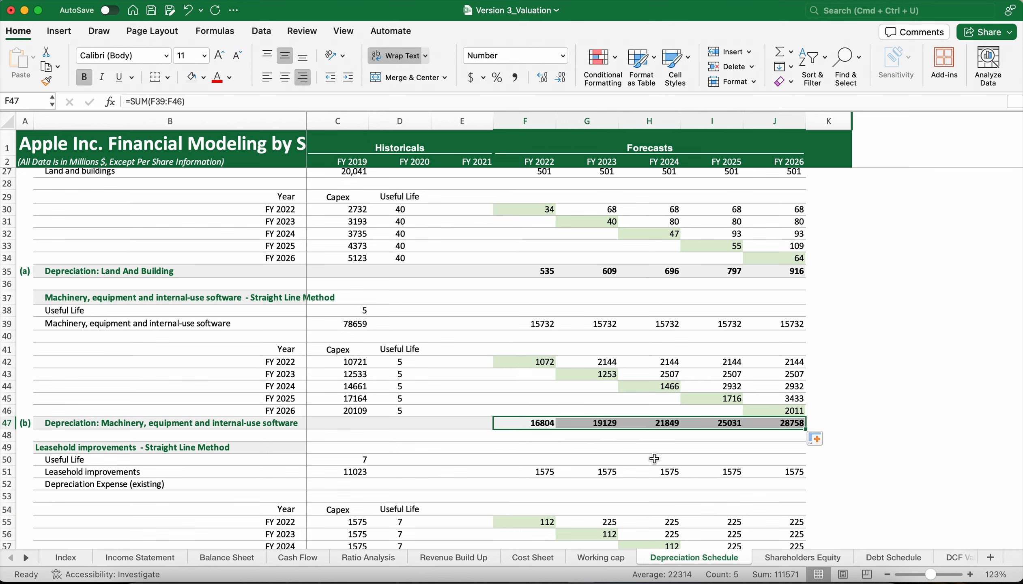
# Total the FY 2022 leasehold improvements depreciation in F60 with =SUM(F51:F59) and fill the formula across to FY 2026
pyautogui.scroll(-5, 654, 458)
pyautogui.click(534, 426)
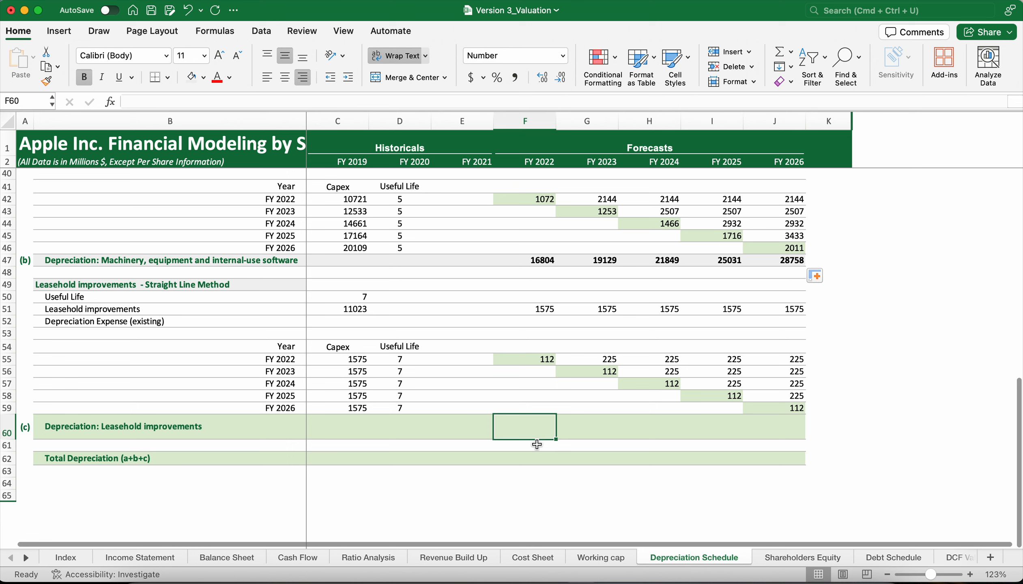
pyautogui.write('=SUM(')
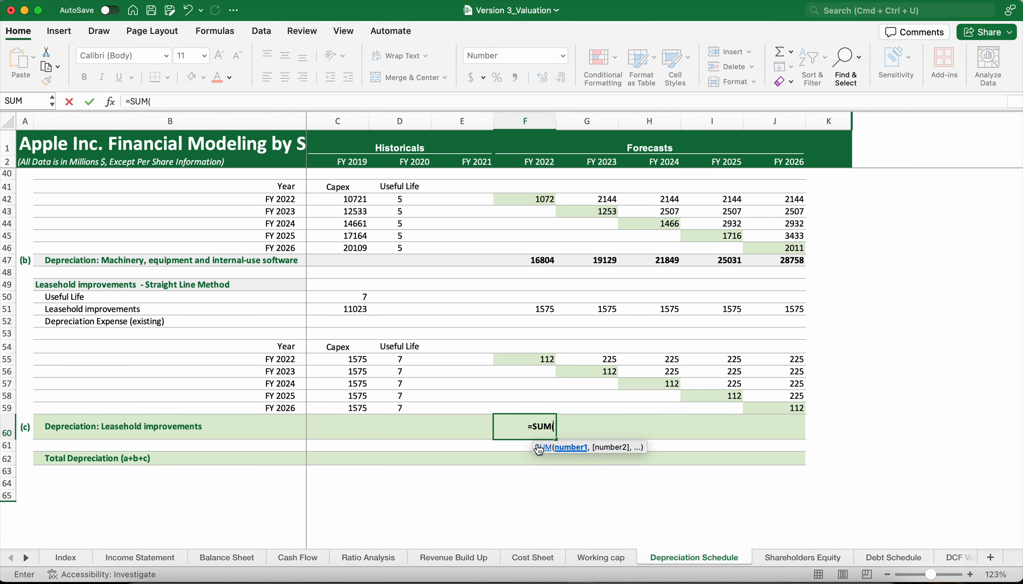
pyautogui.moveTo(541, 312); pyautogui.dragTo(541, 401)
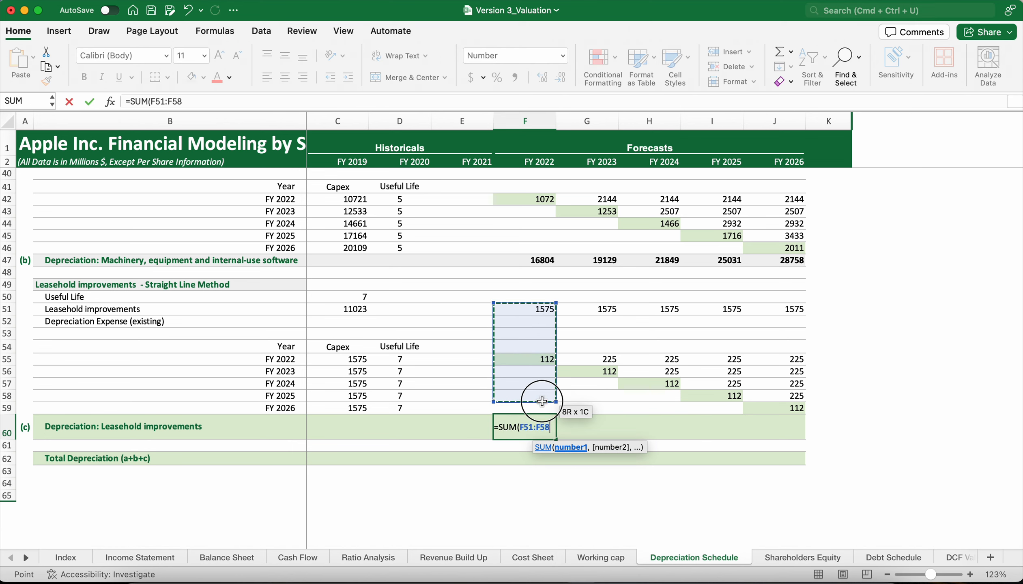
pyautogui.press('Return')
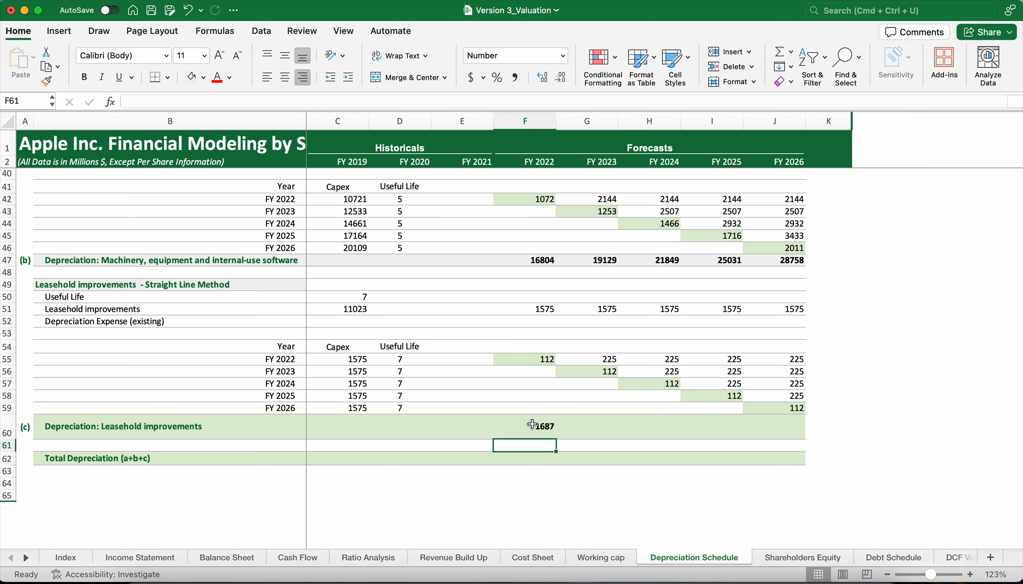
pyautogui.click(532, 425)
pyautogui.moveTo(557, 440); pyautogui.dragTo(804, 436)
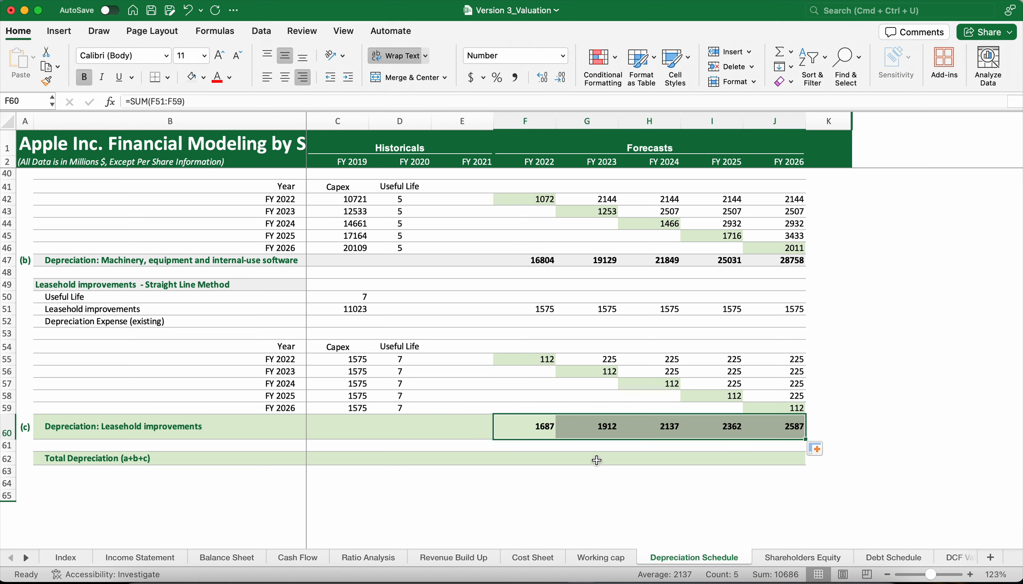
# Calculate FY 2022 Total Depreciation (a+b+c) in F62 as =F35+F47+F60 and fill the formula across to FY 2026
pyautogui.click(531, 461)
pyautogui.write('=')
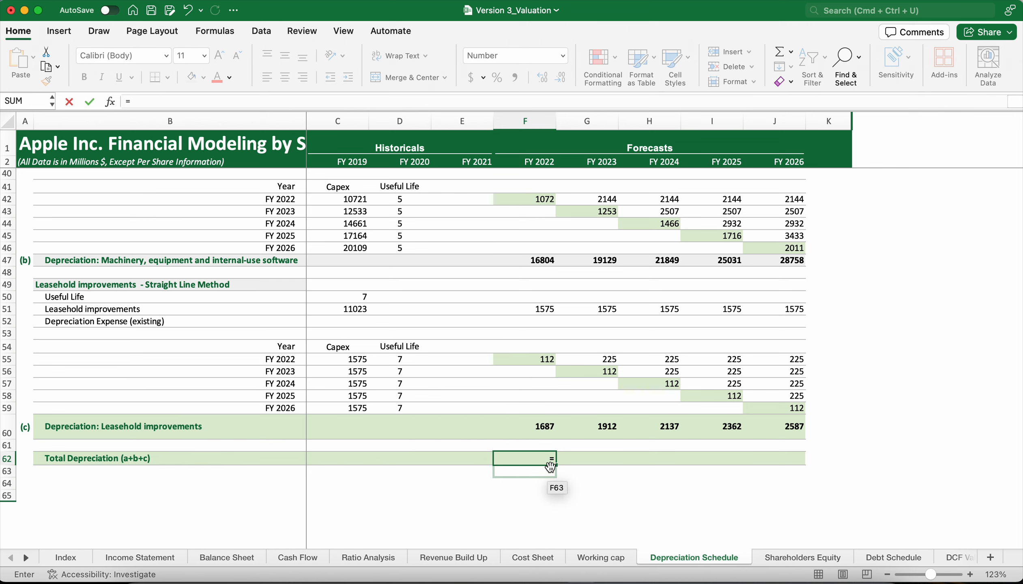
pyautogui.scroll(5, 568, 254)
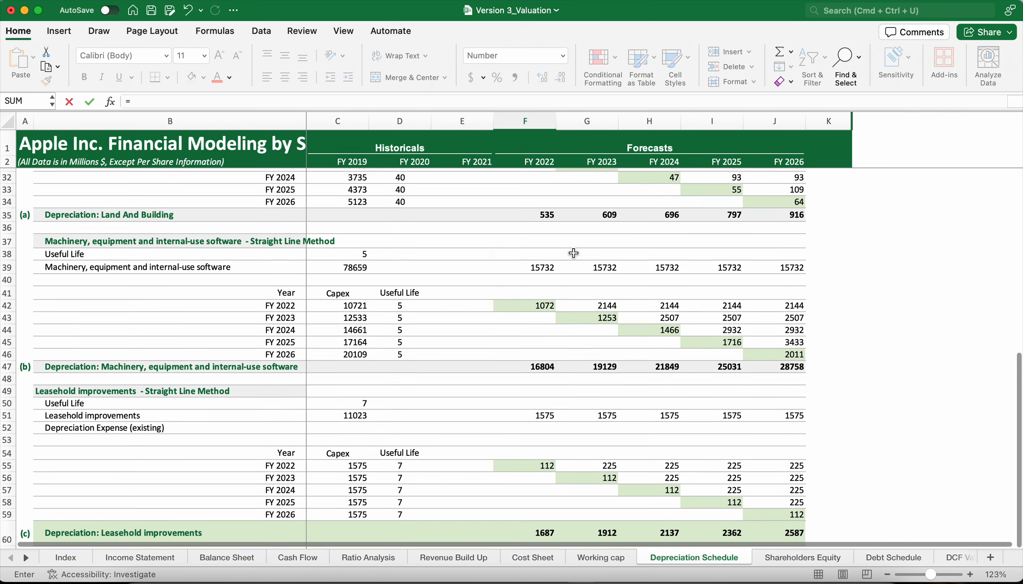
pyautogui.click(544, 245)
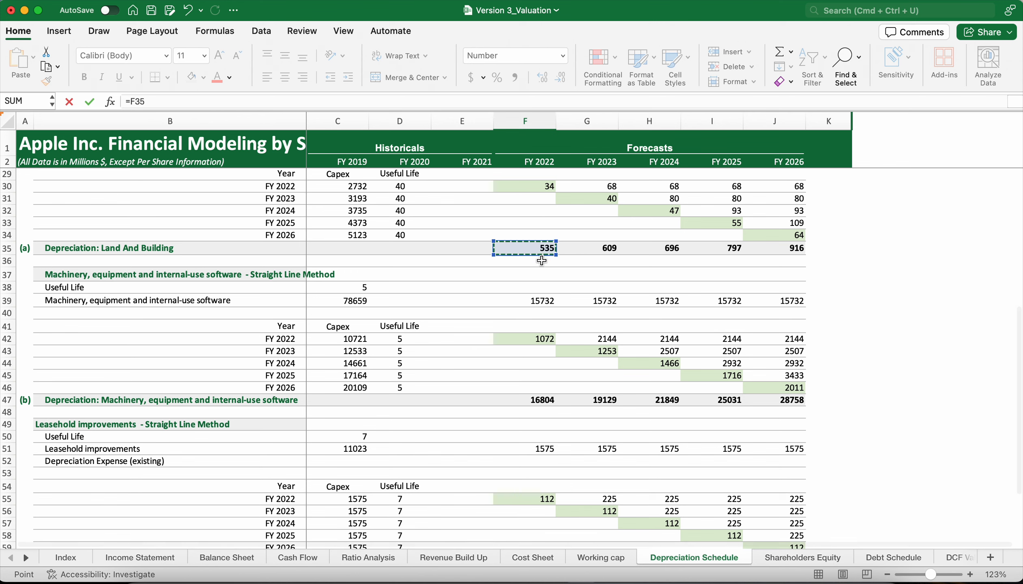
pyautogui.write('+')
pyautogui.scroll(-3, 549, 323)
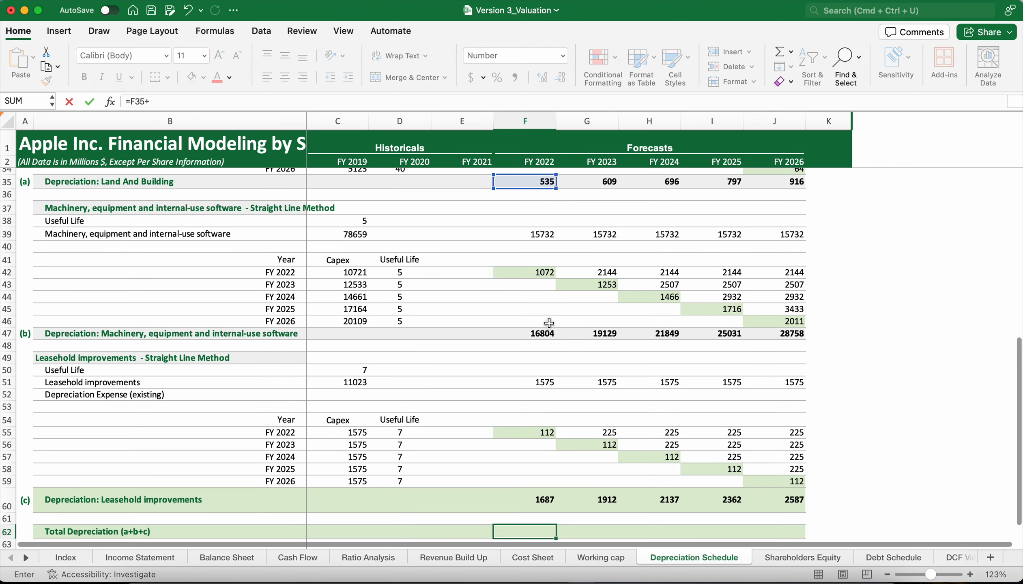
pyautogui.click(534, 334)
pyautogui.write('+')
pyautogui.scroll(-3, 534, 335)
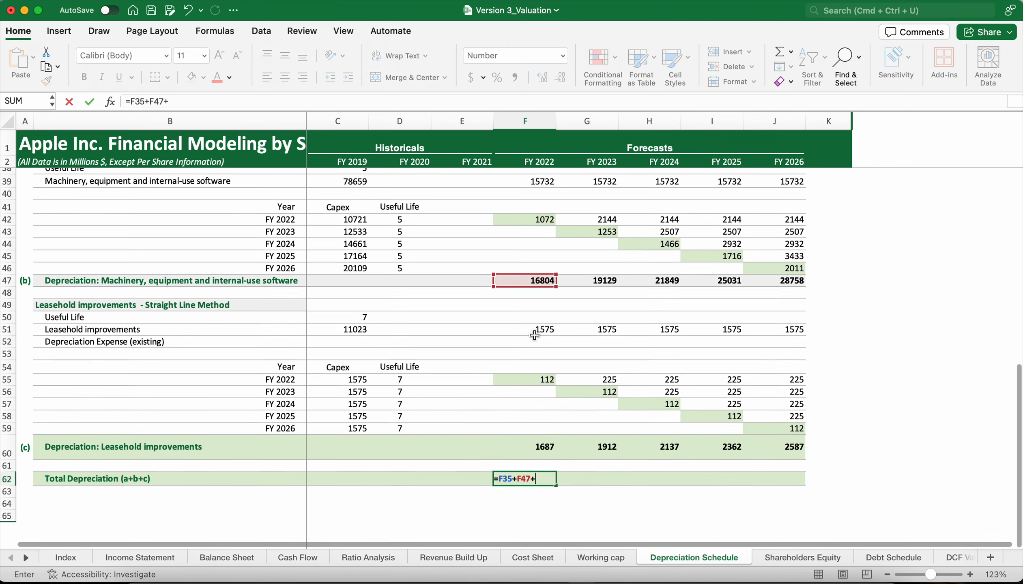
pyautogui.click(529, 418)
pyautogui.press('Return')
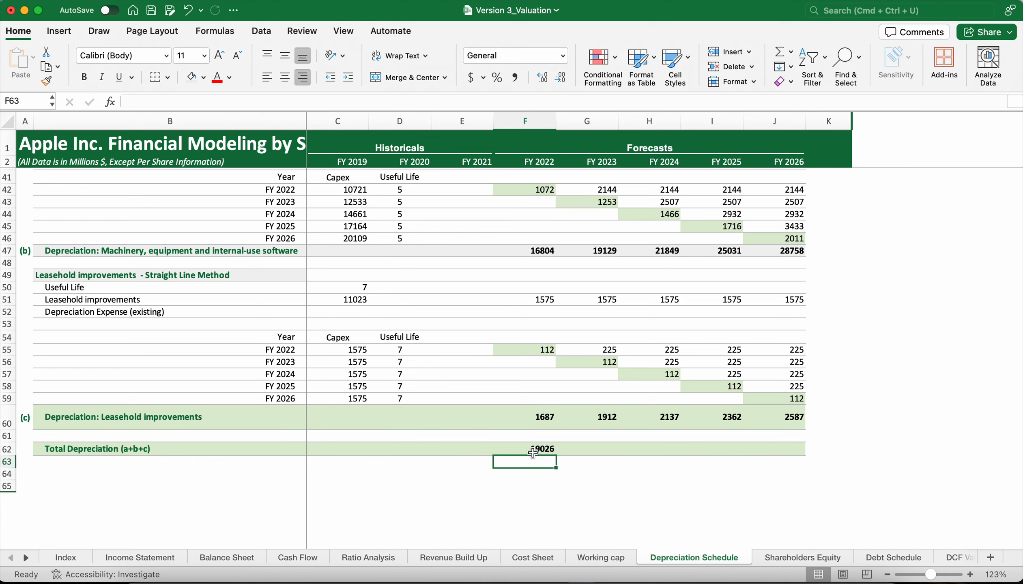
pyautogui.click(531, 453)
pyautogui.moveTo(555, 458); pyautogui.dragTo(787, 459)
# Link the FY 2022 Depreciation Expense in F9 to the total depreciation with =F62
pyautogui.scroll(3, 670, 457)
pyautogui.scroll(10, 670, 457)
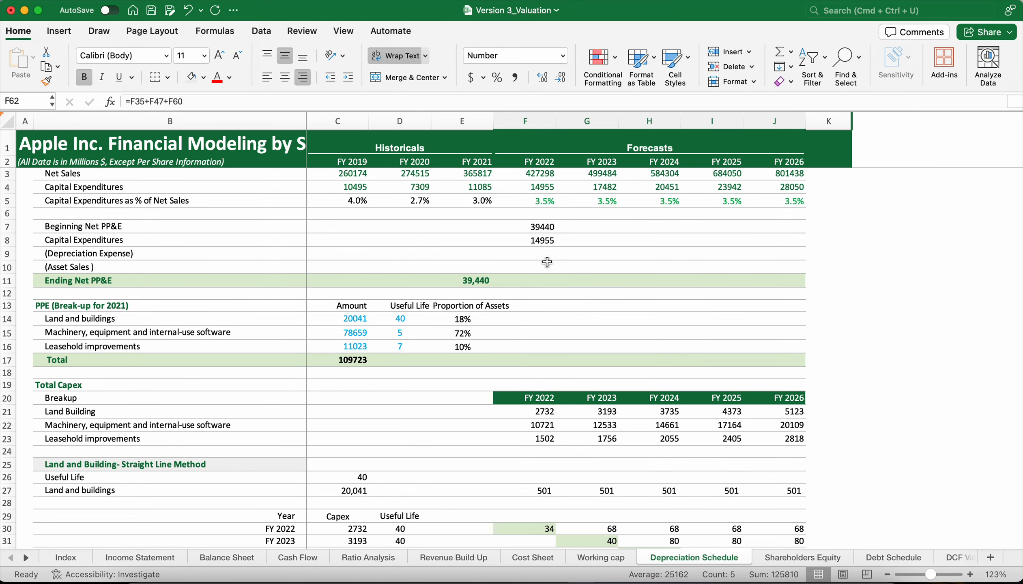
pyautogui.scroll(-12, 542, 265)
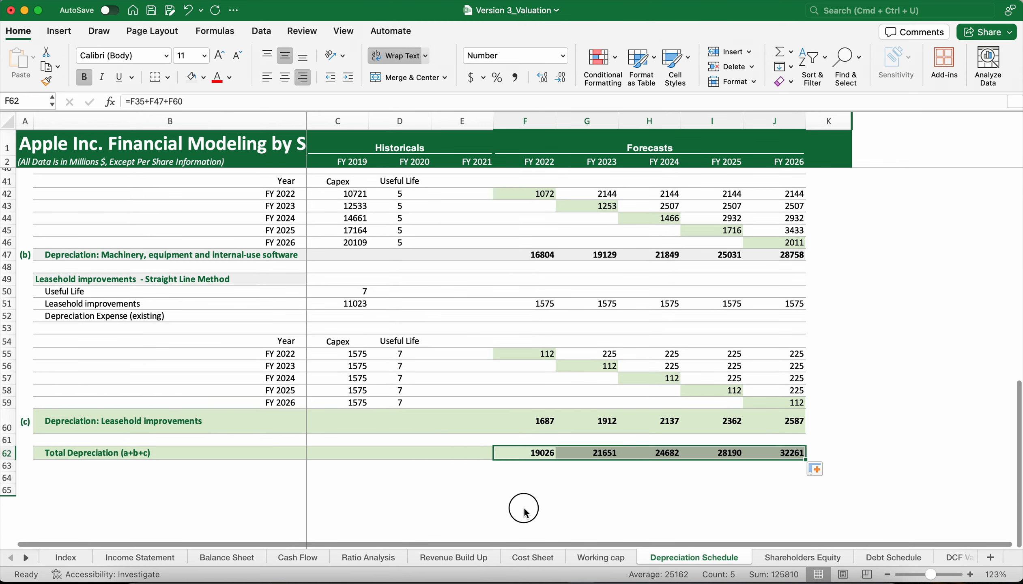
pyautogui.click(535, 478)
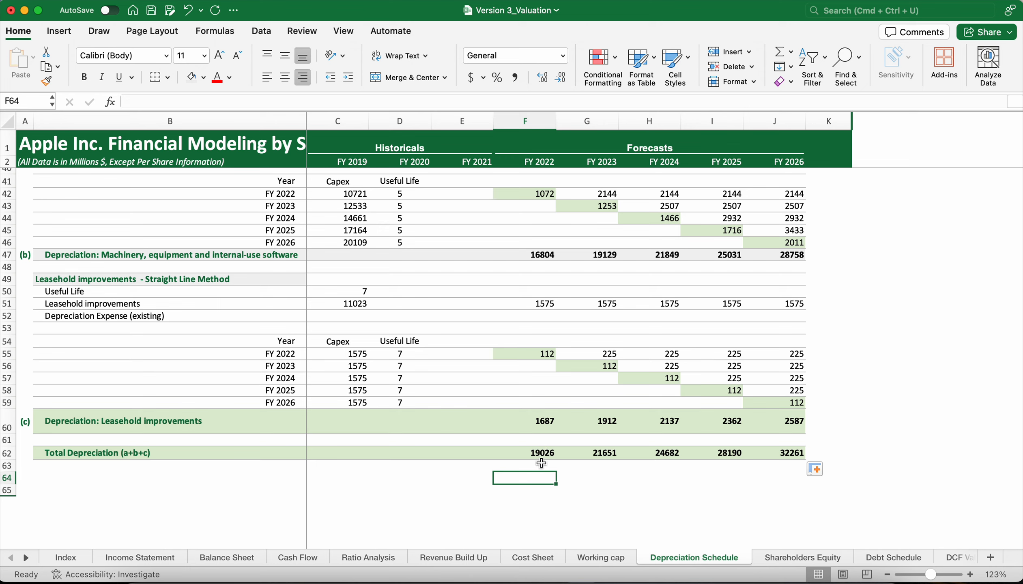
pyautogui.click(543, 454)
pyautogui.scroll(12, 546, 453)
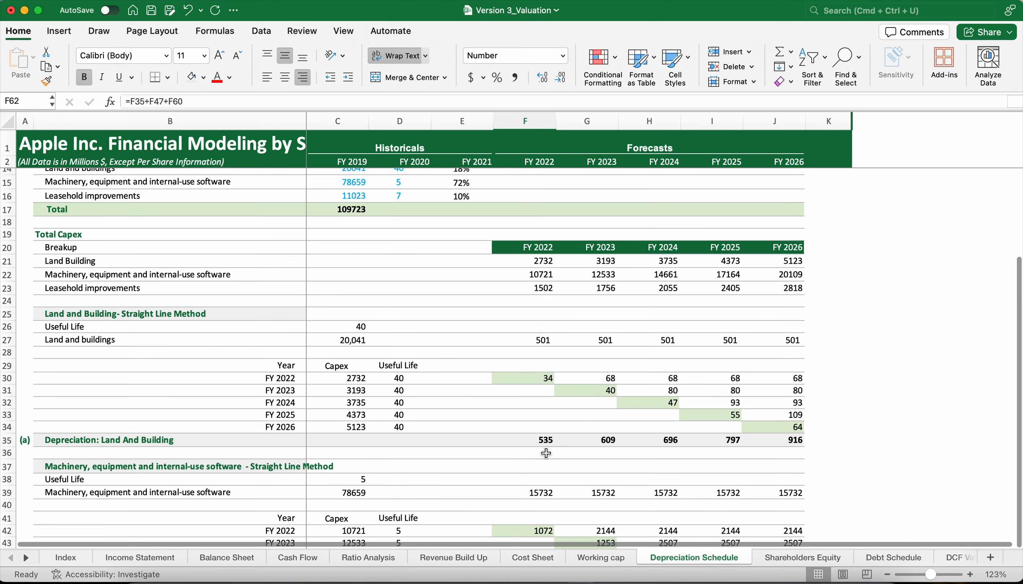
pyautogui.click(536, 250)
pyautogui.write('=')
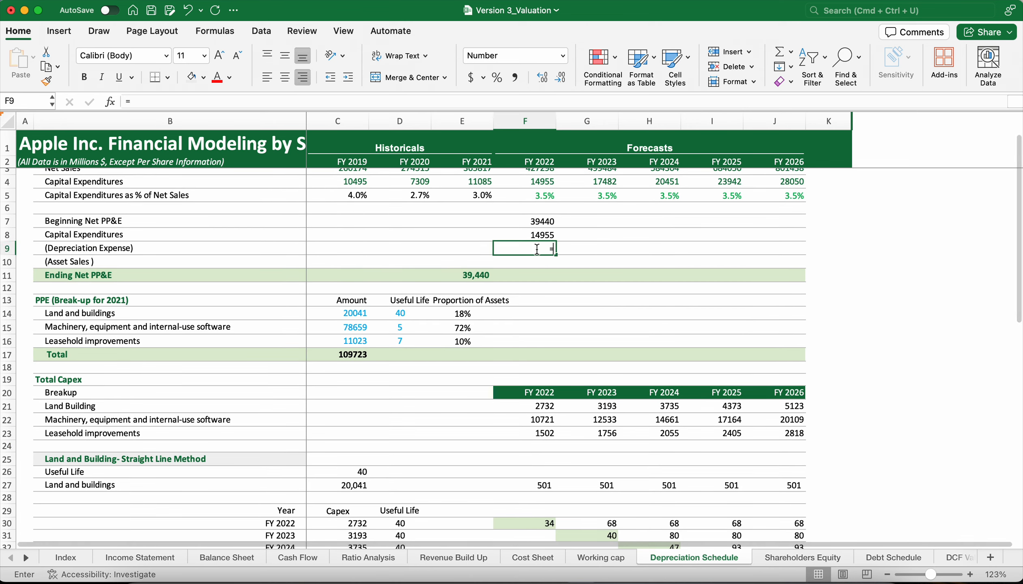
pyautogui.scroll(-3, 534, 341)
pyautogui.scroll(-12, 534, 341)
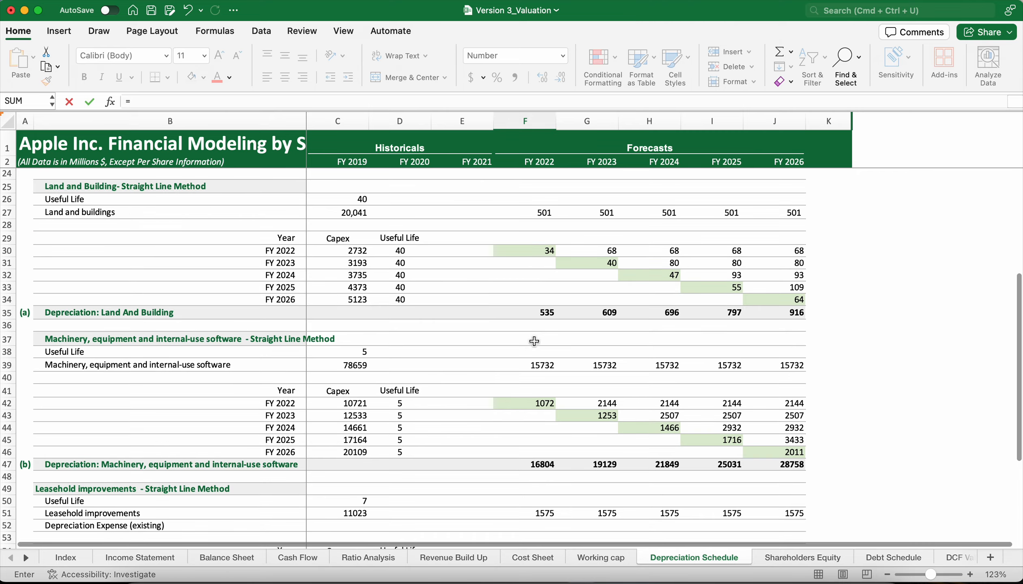
pyautogui.click(544, 415)
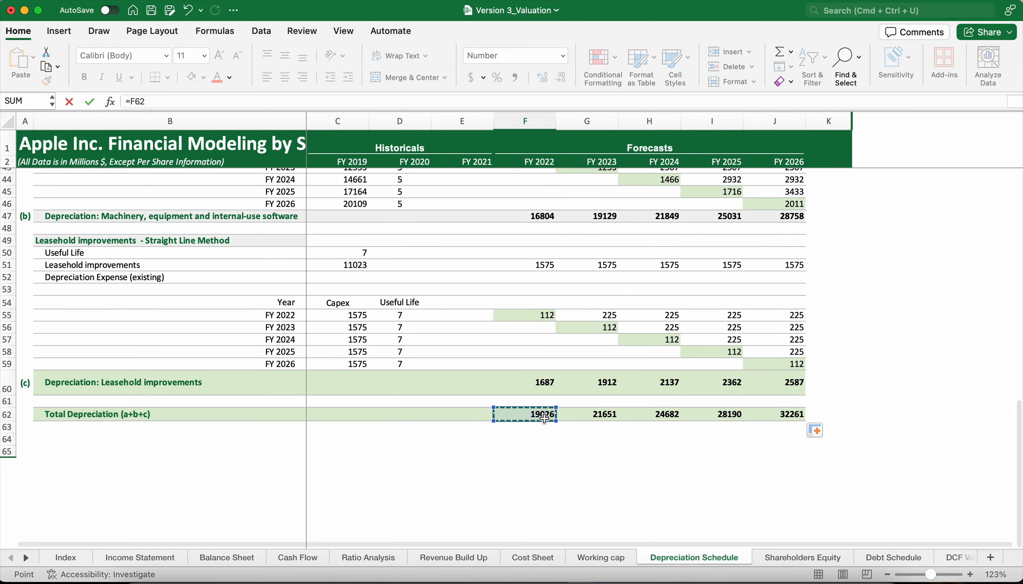
pyautogui.press('Return')
pyautogui.scroll(2, 557, 266)
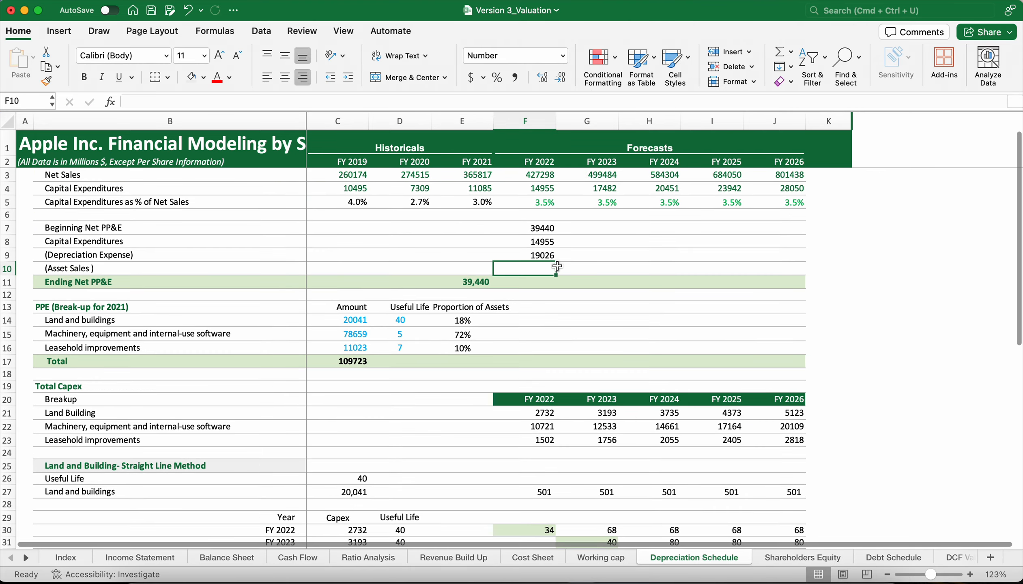
# Set the FY 2022 Asset Sales in F10 to 0
pyautogui.click(549, 259)
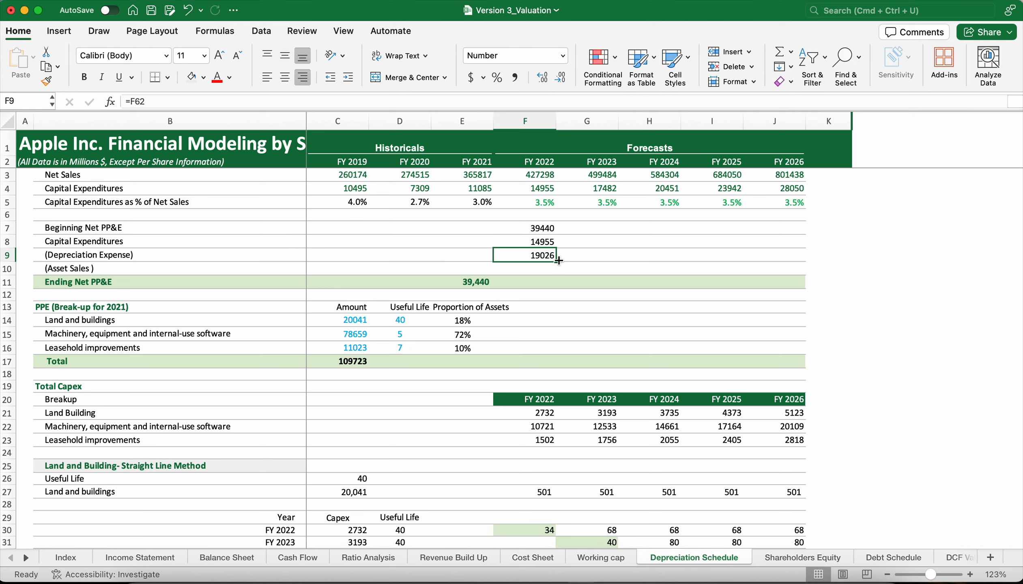
pyautogui.click(550, 271)
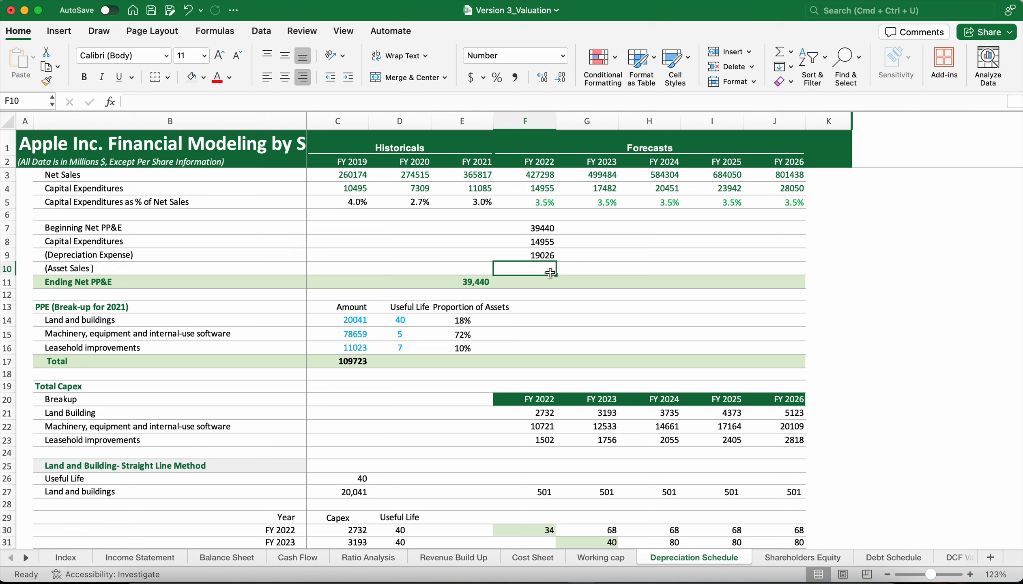
pyautogui.write('0')
pyautogui.press('Return')
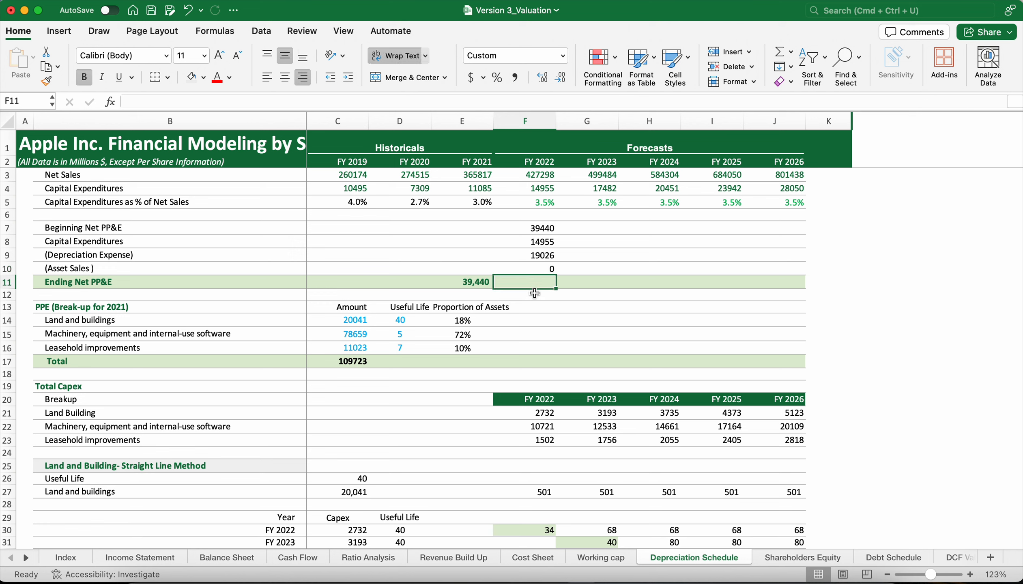
# Calculate FY 2022 Ending Net PP&E in F11 with =SUM(F7:F10) and fill the PP&E block F7:F11 across to FY 2026
pyautogui.click(486, 286)
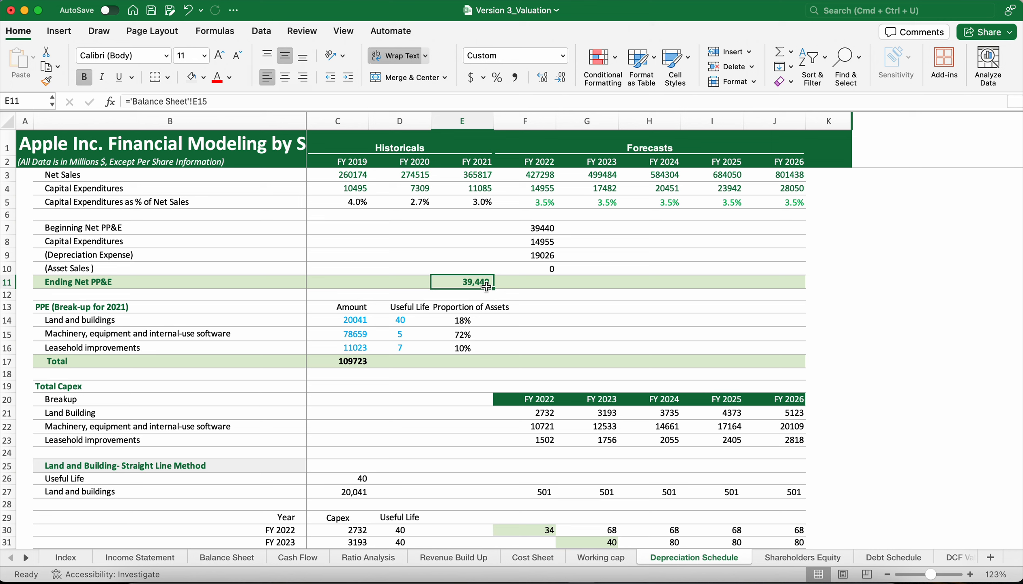
pyautogui.click(518, 282)
pyautogui.write('=SUM(')
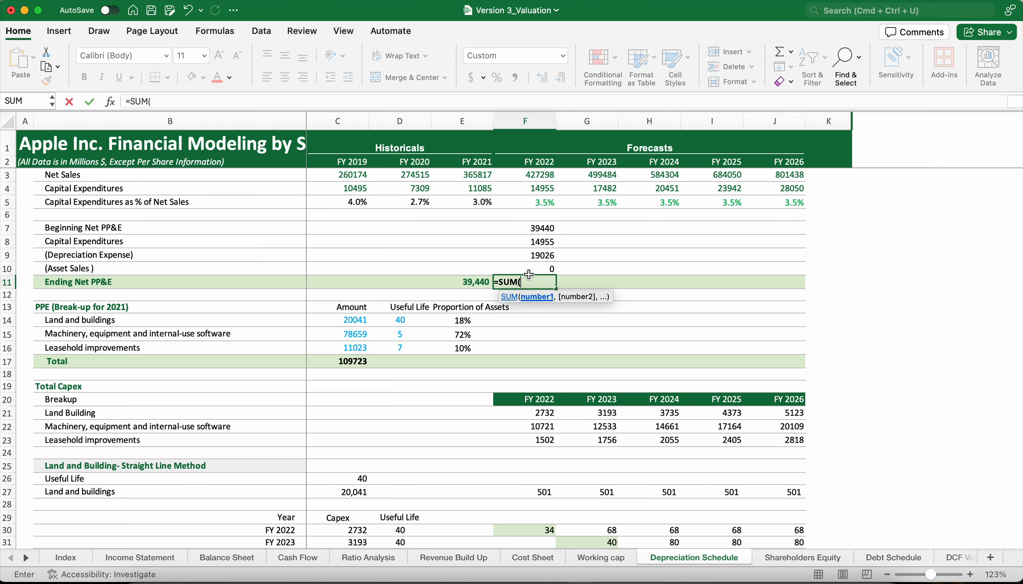
pyautogui.moveTo(527, 228); pyautogui.dragTo(531, 273)
pyautogui.write(')')
pyautogui.press('Return')
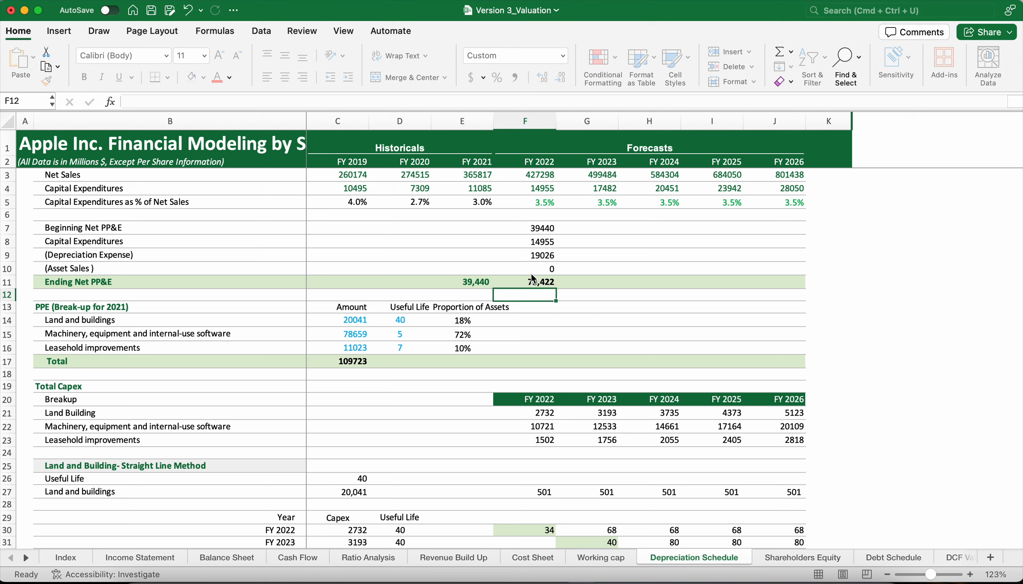
pyautogui.click(551, 284)
pyautogui.moveTo(541, 232); pyautogui.dragTo(779, 290)
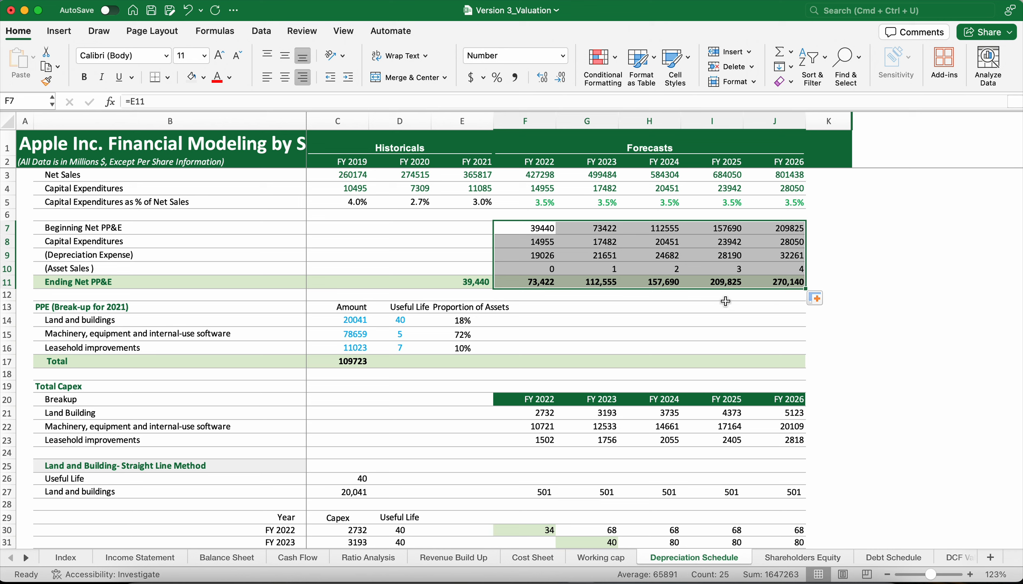
# Review the depreciation schedule down to Total Depreciation, and the Balance Sheet's forecast columns down to the Check row
pyautogui.click(776, 296)
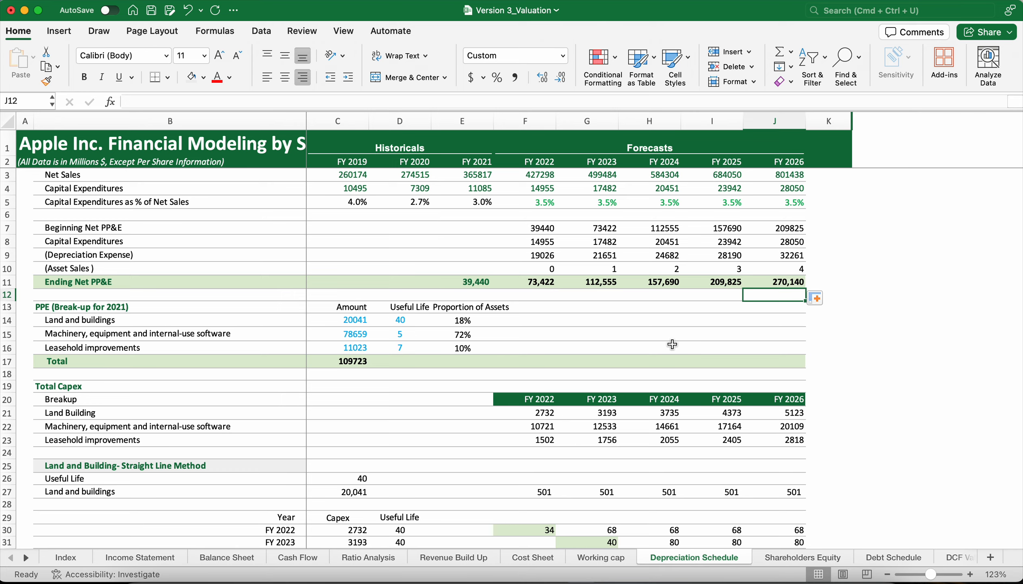
pyautogui.scroll(-10, 672, 344)
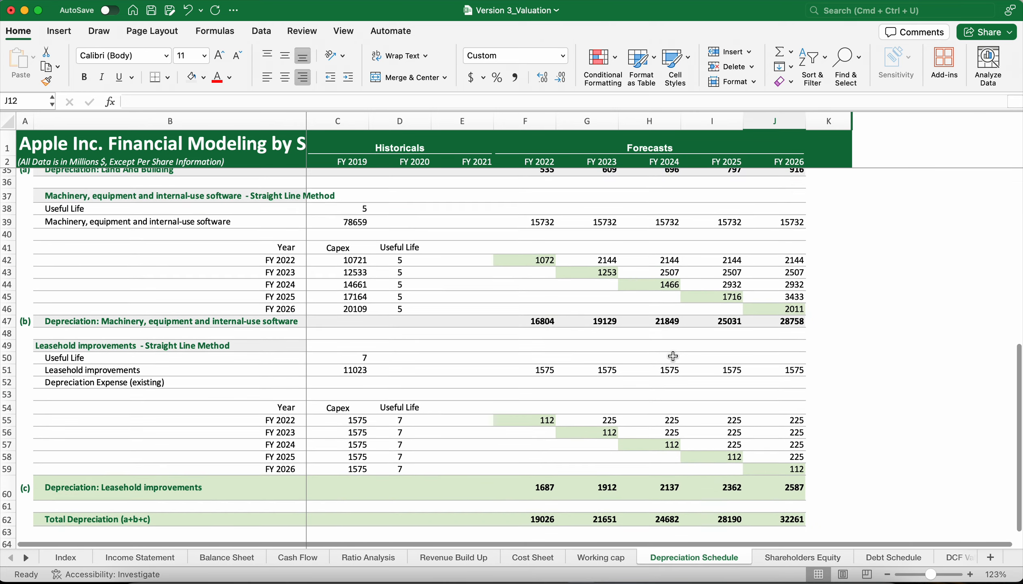
pyautogui.scroll(4, 670, 355)
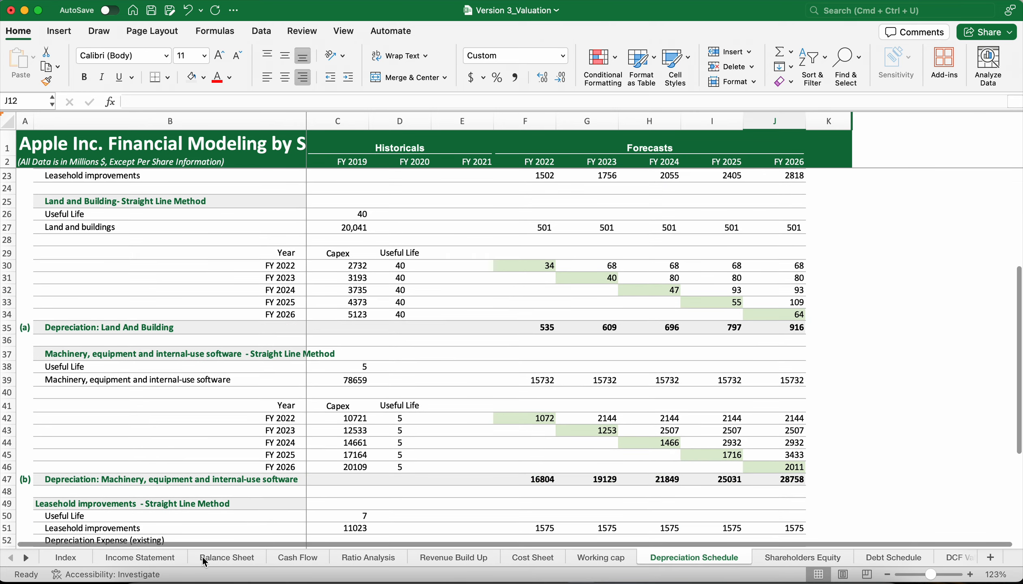
pyautogui.click(205, 562)
pyautogui.scroll(2, 636, 391)
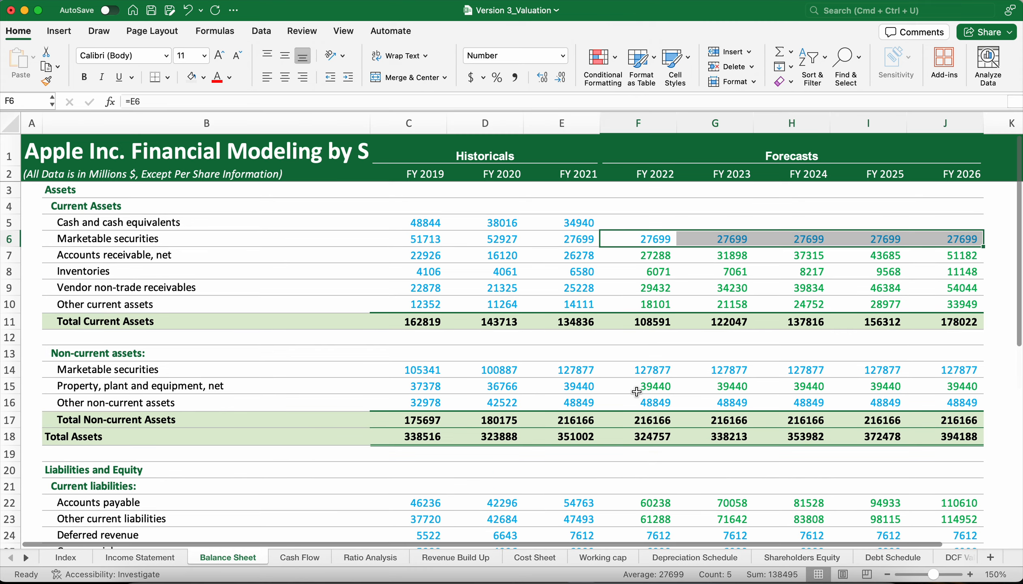
pyautogui.scroll(-5, 636, 392)
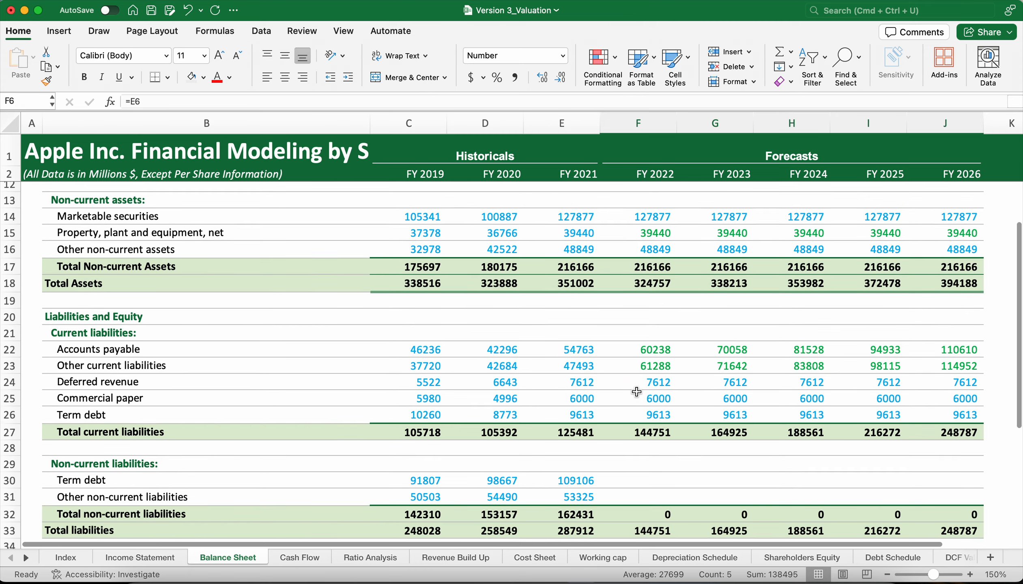
pyautogui.scroll(-3, 636, 392)
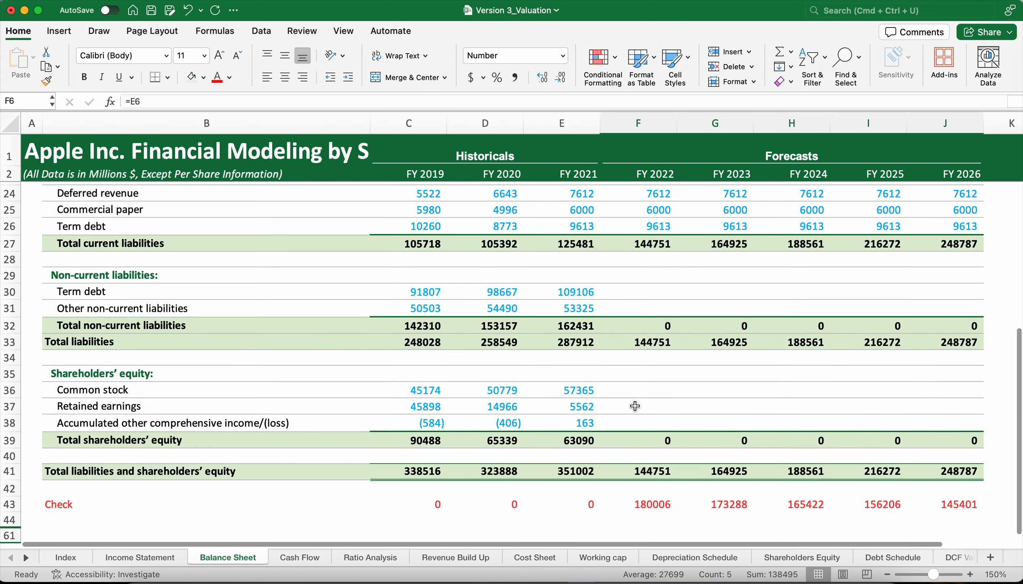
pyautogui.scroll(4, 635, 398)
pyautogui.scroll(4, 635, 406)
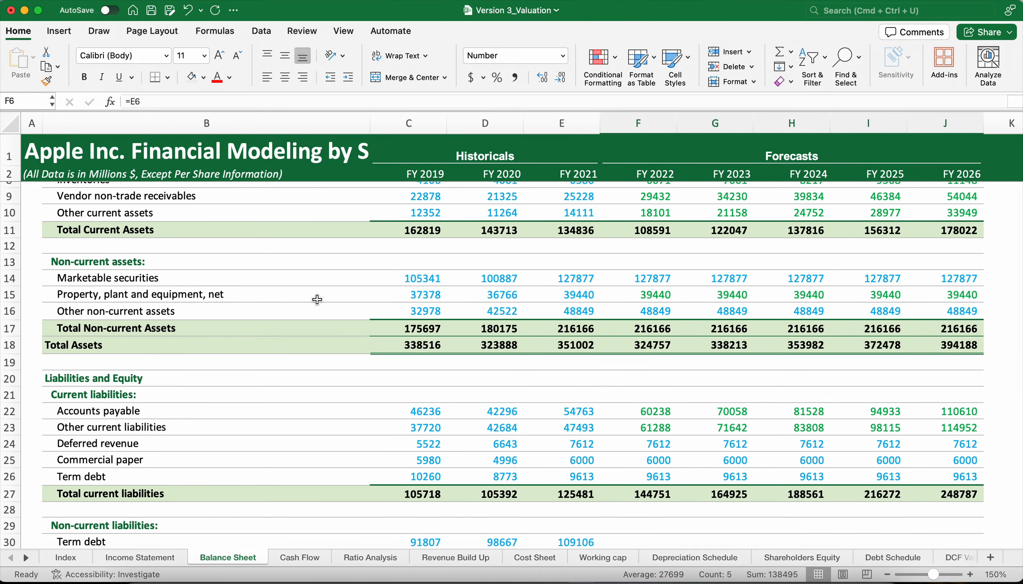
# Clear the Balance Sheet's forecast Property, plant and equipment in F15:J15 and link FY 2022 in F15 with ='Depreciation Schedule'!F11
pyautogui.moveTo(649, 301); pyautogui.dragTo(941, 296)
pyautogui.press('Delete')
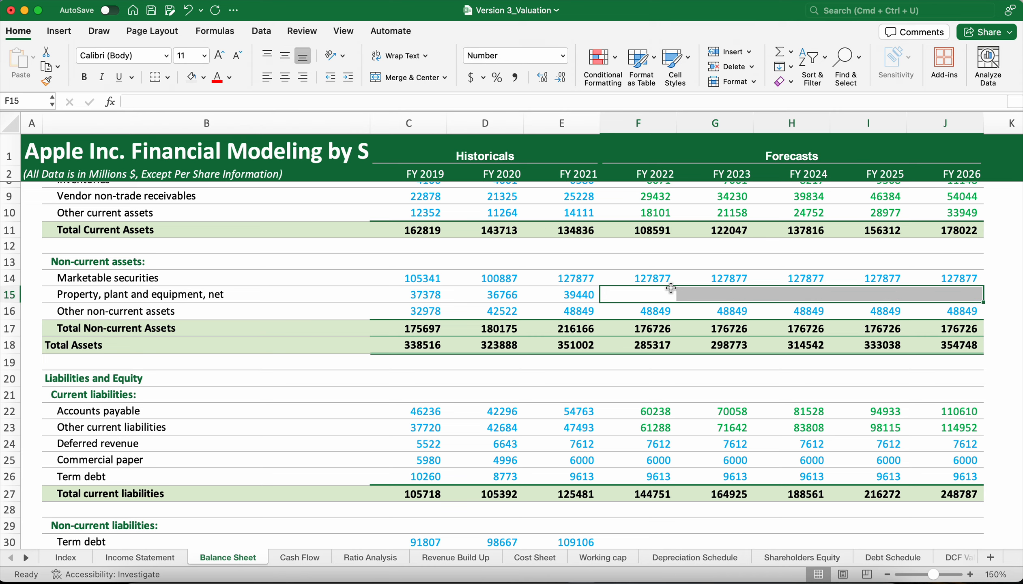
pyautogui.click(657, 292)
pyautogui.write('=')
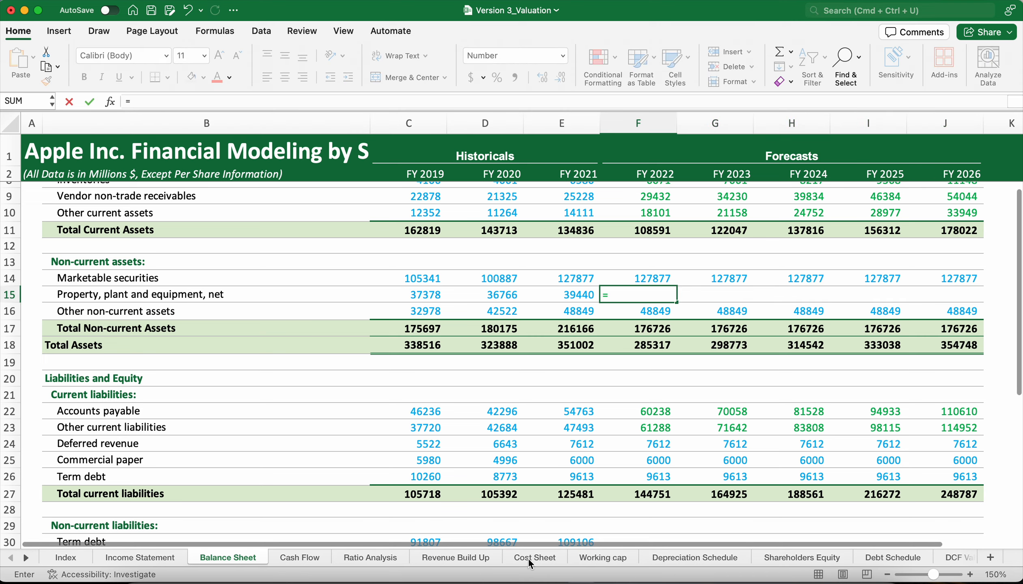
pyautogui.click(667, 559)
pyautogui.scroll(6, 560, 217)
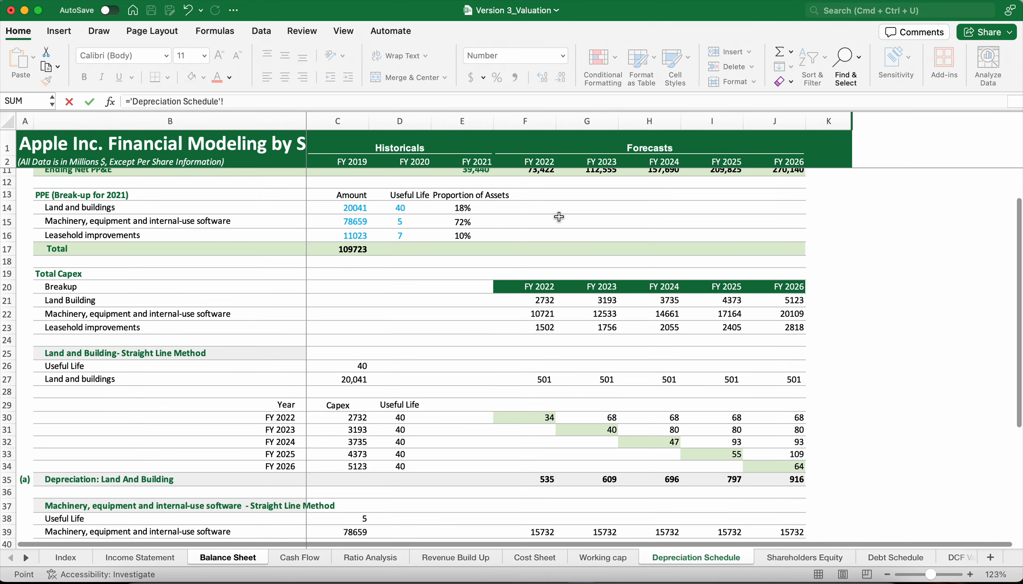
pyautogui.scroll(1, 559, 217)
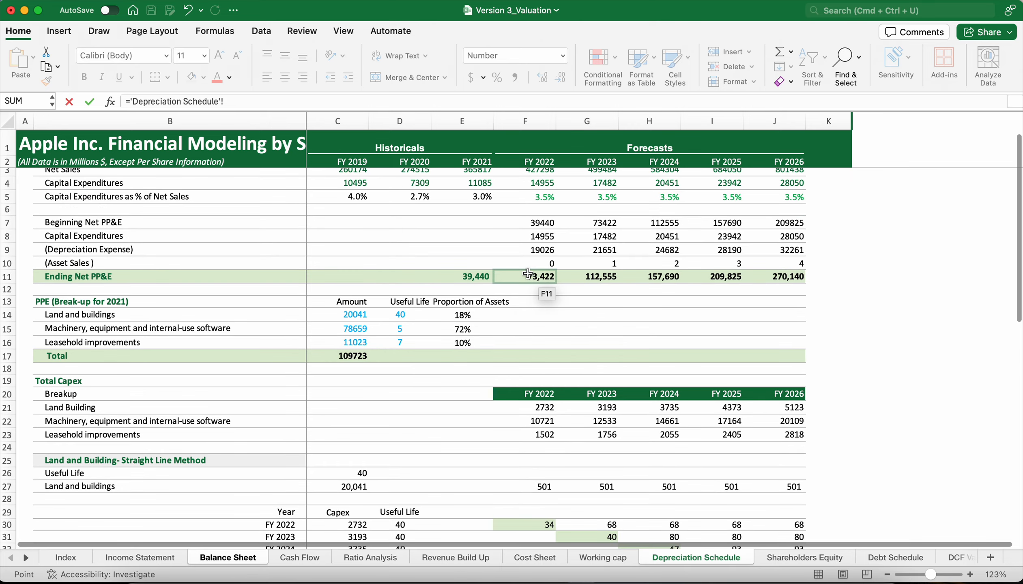
pyautogui.click(535, 280)
pyautogui.press('Return')
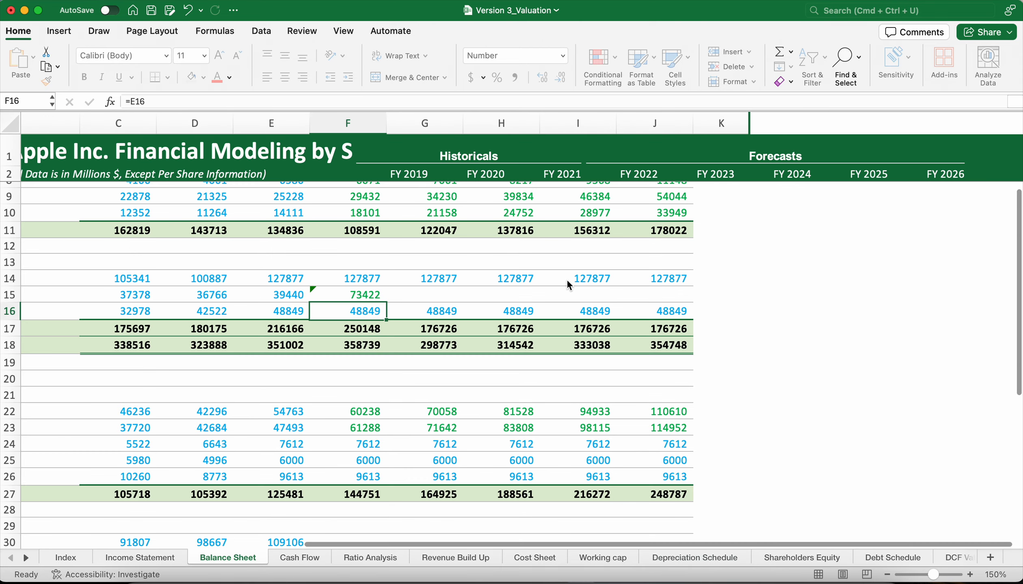
# Fill the Property, plant and equipment link from F15 across to FY 2026 in J15
pyautogui.click(371, 293)
pyautogui.moveTo(386, 303); pyautogui.dragTo(664, 321)
pyautogui.hscroll(-5, 664, 321)
pyautogui.scroll(3, 633, 333)
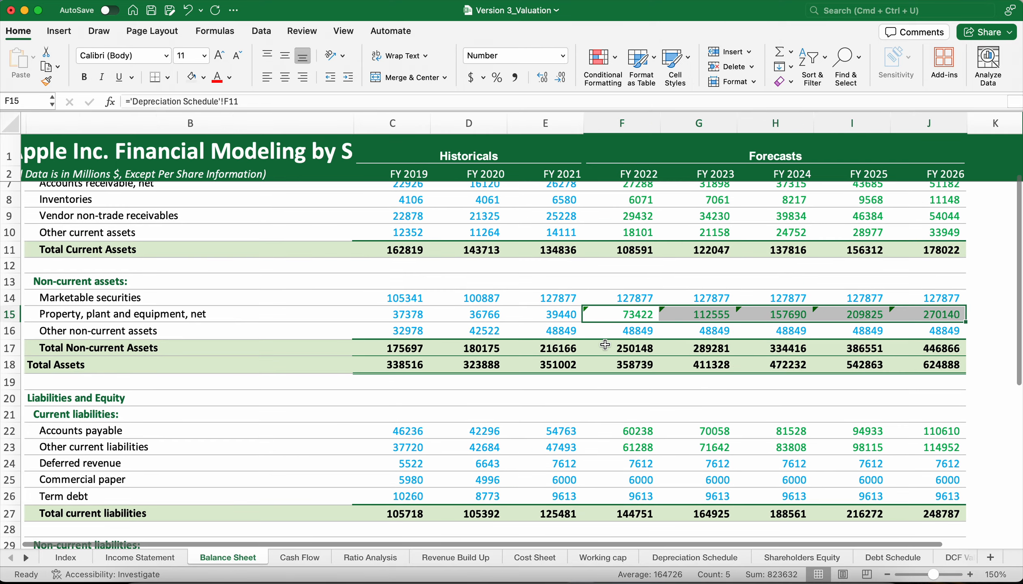
# On the Shareholders Equity sheet, calculate the FY 2019 common stock ending balance in C8 with =SUM(C4:C7)
pyautogui.scroll(1, 605, 344)
pyautogui.scroll(-5, 604, 345)
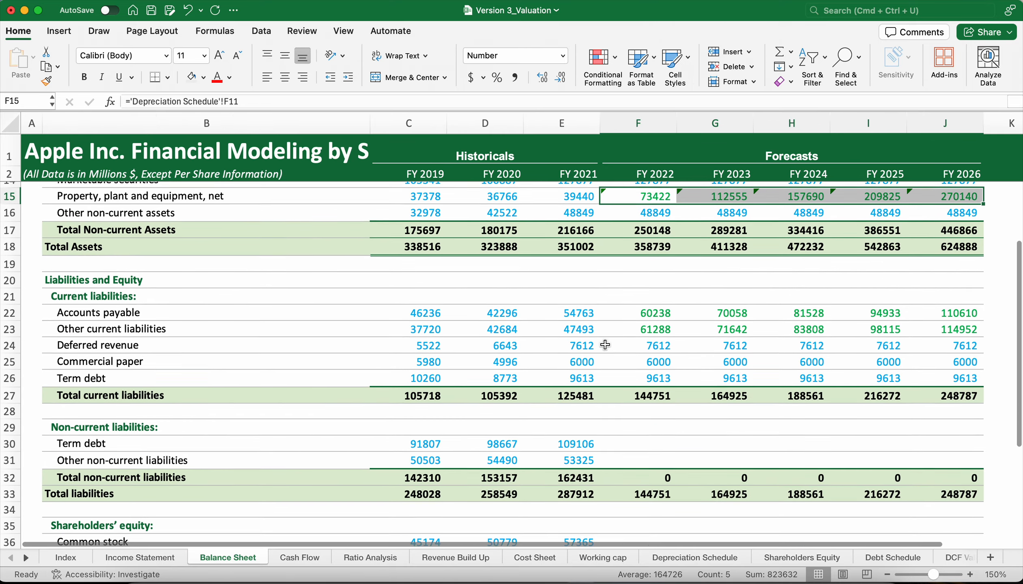
pyautogui.scroll(-3, 604, 345)
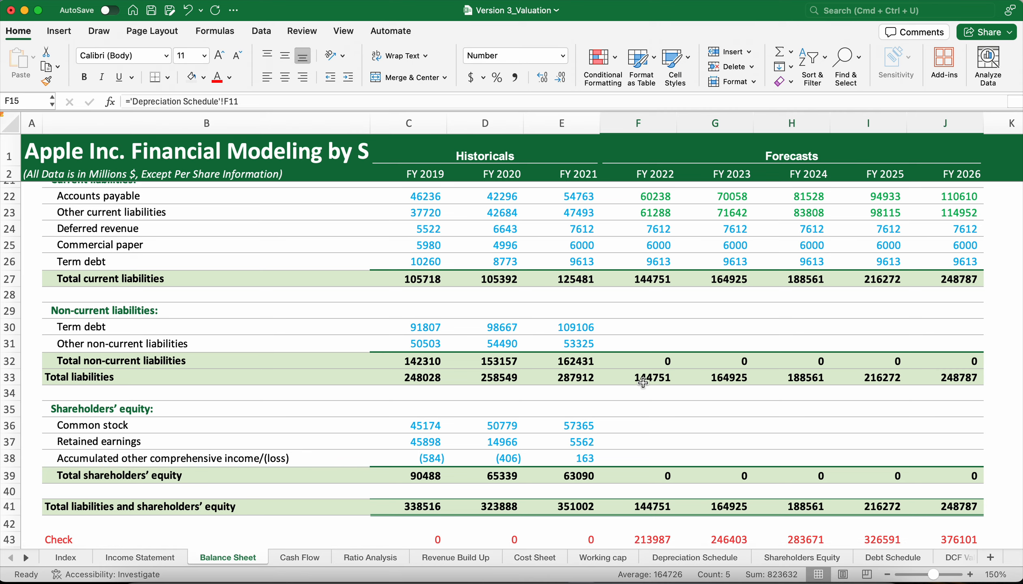
pyautogui.scroll(-5, 648, 430)
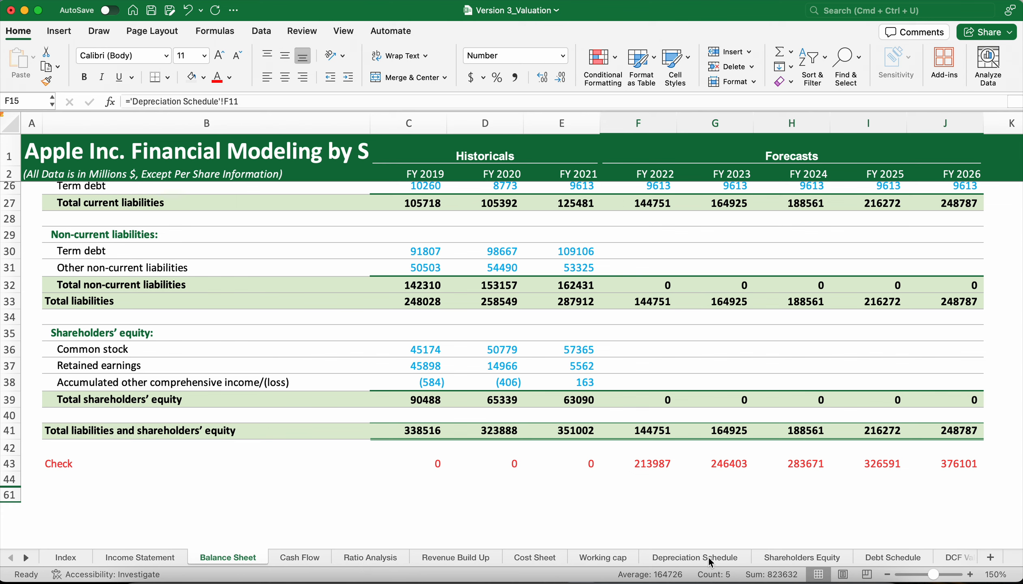
pyautogui.click(796, 558)
pyautogui.scroll(5, 307, 181)
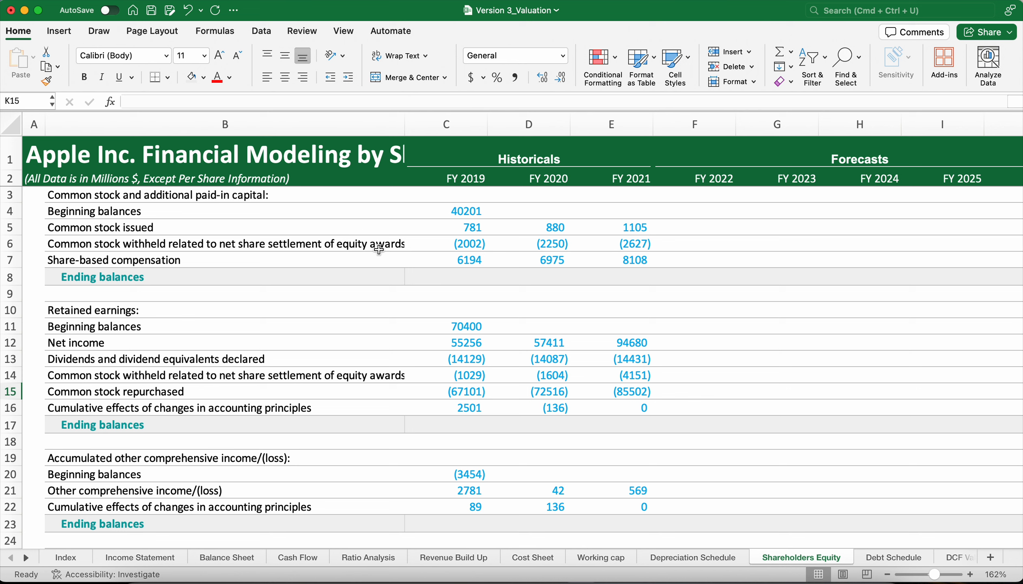
pyautogui.click(468, 266)
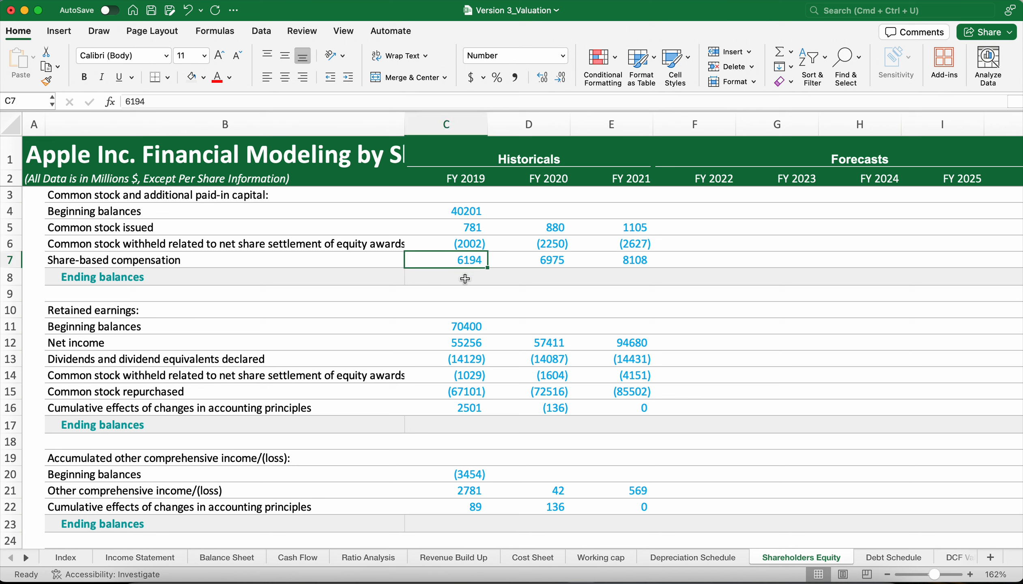
pyautogui.click(464, 278)
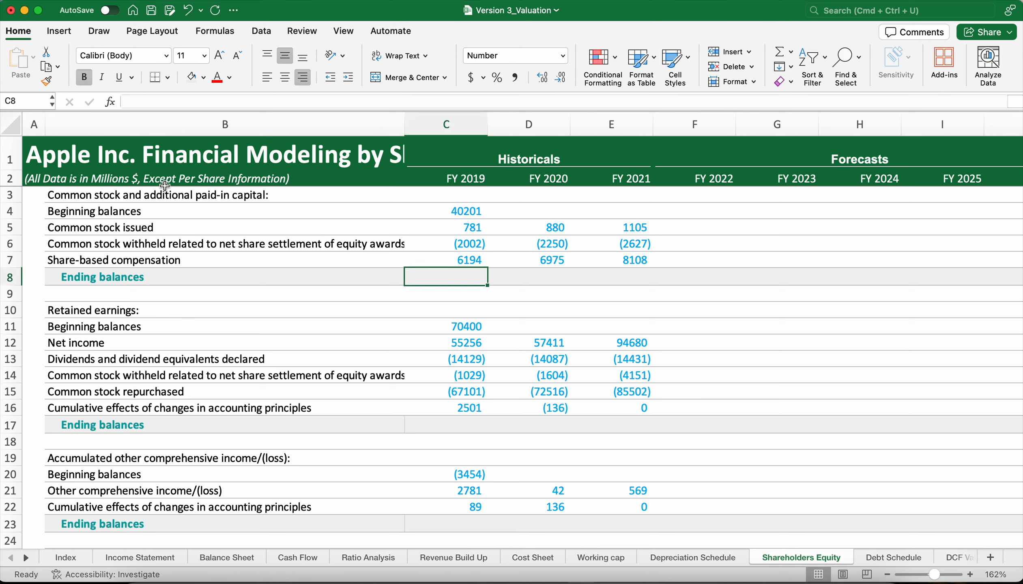
pyautogui.write('=SUM(')
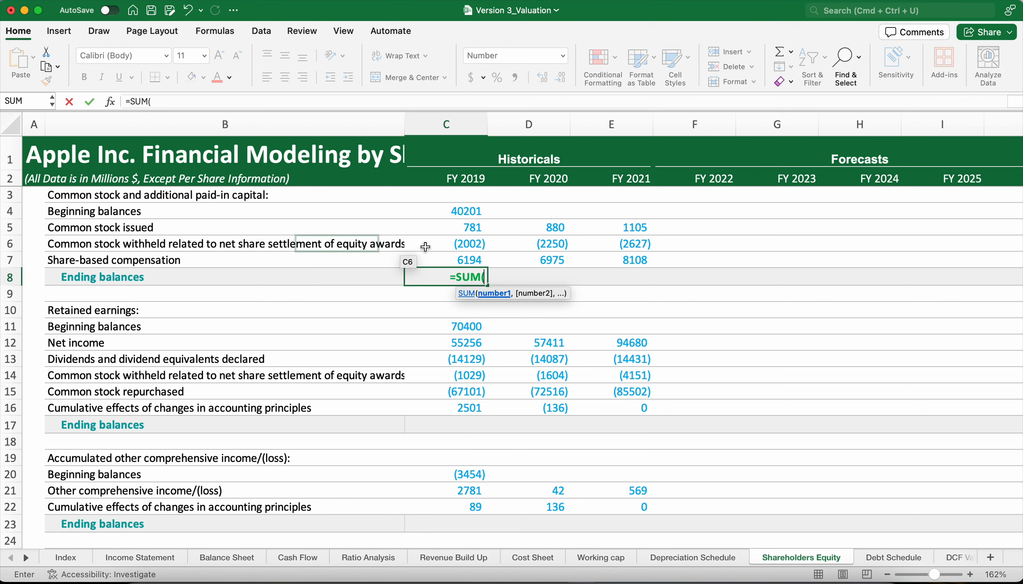
pyautogui.moveTo(467, 212); pyautogui.dragTo(470, 260)
pyautogui.press('Return')
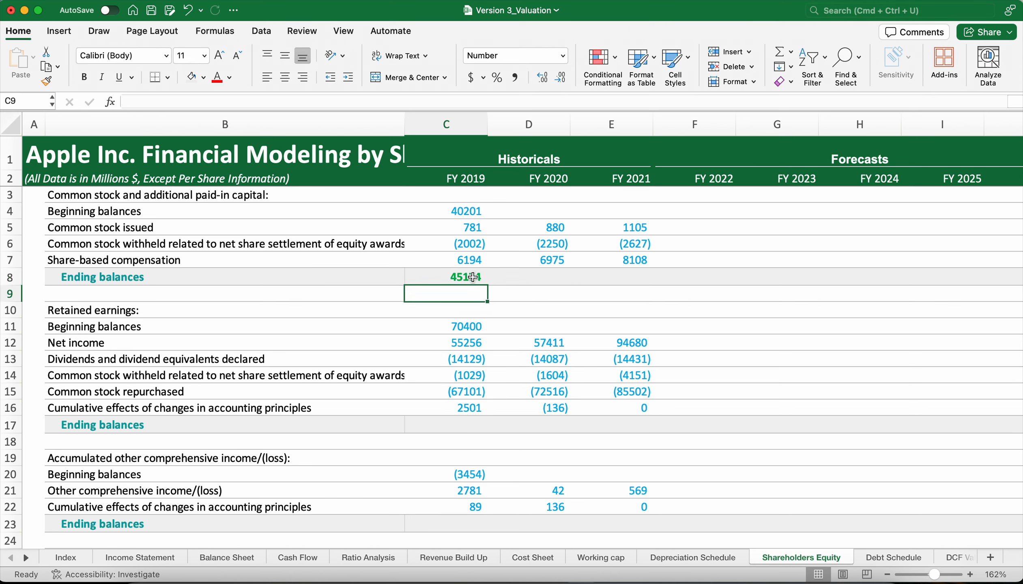
# Link the FY 2020 common stock beginning balance in D4 to the prior ending balance with =C8
pyautogui.click(486, 282)
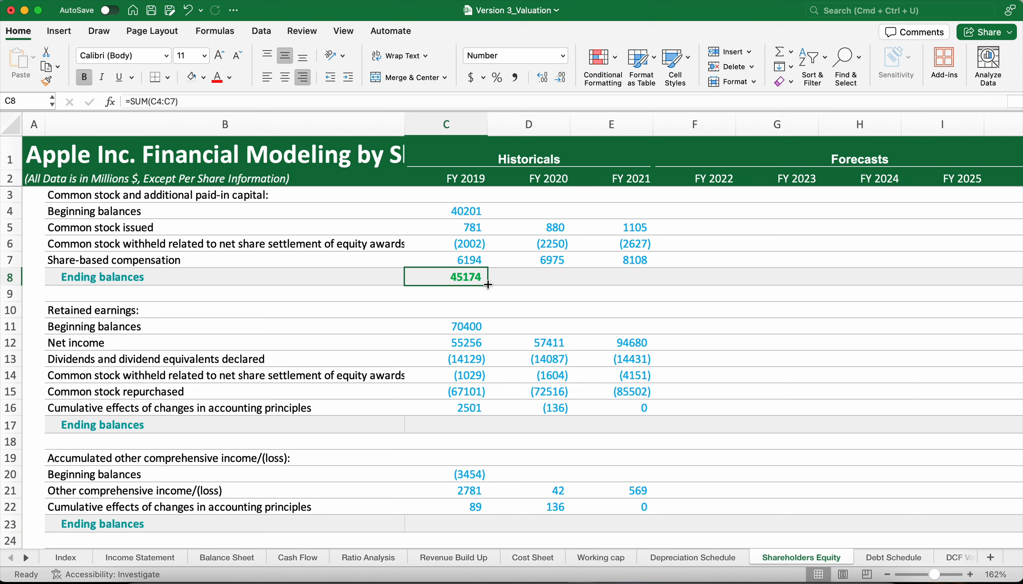
pyautogui.click(559, 210)
pyautogui.write('=')
pyautogui.click(467, 278)
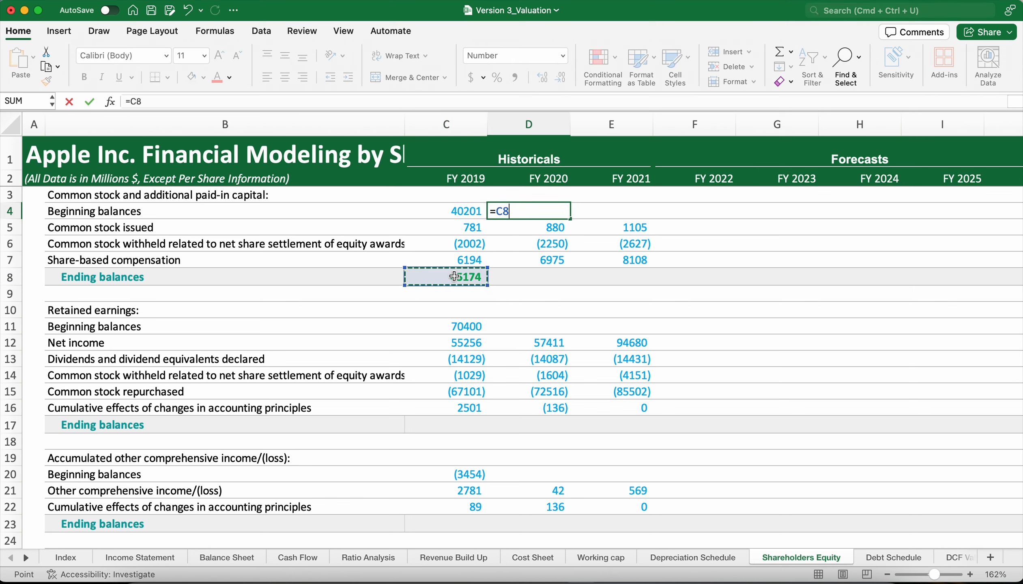
pyautogui.press('Return')
# Fill the common stock ending balance from C8 and the beginning balance from D4 across to FY 2026
pyautogui.click(485, 280)
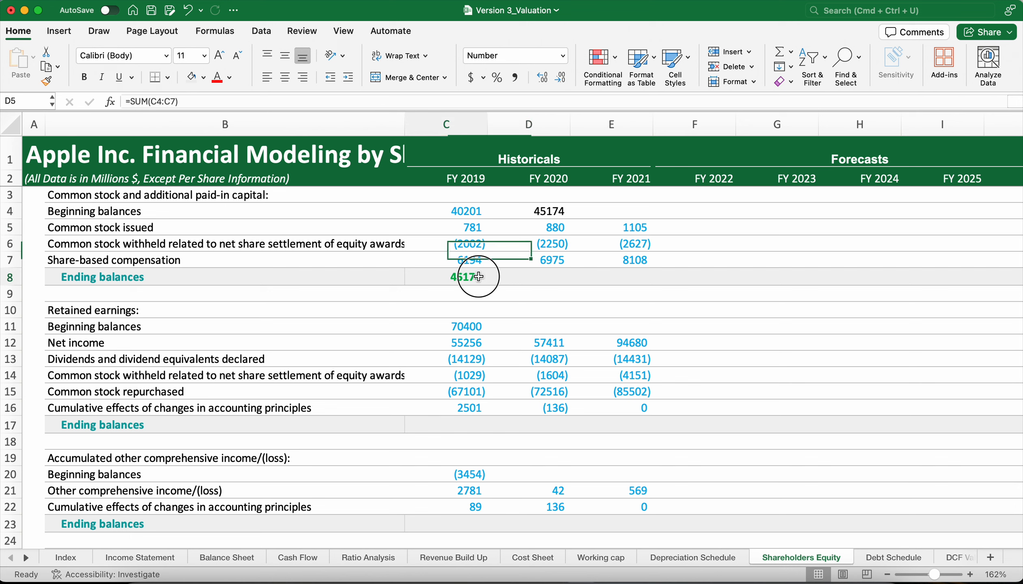
pyautogui.moveTo(488, 286); pyautogui.dragTo(960, 271)
pyautogui.click(411, 214)
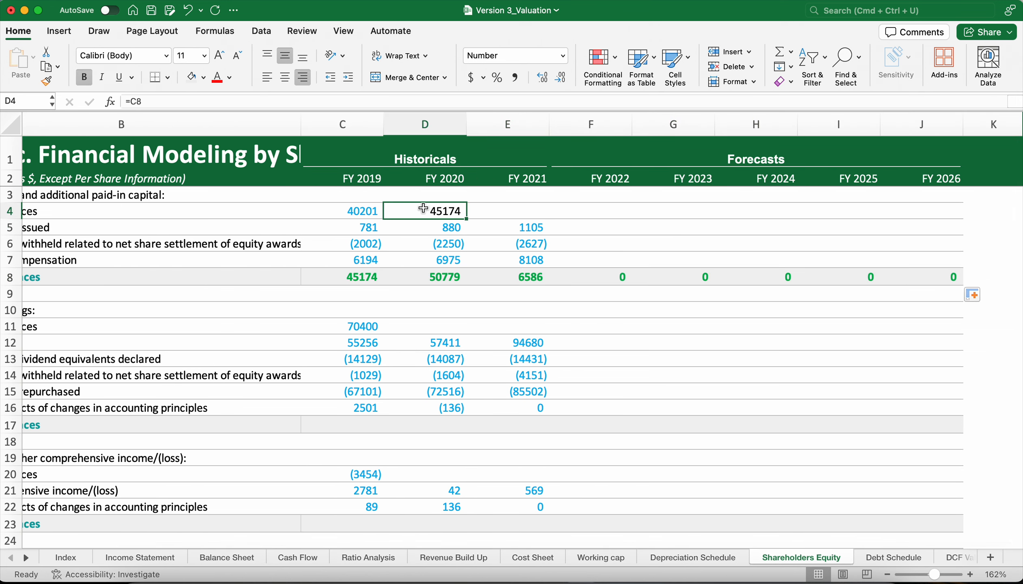
pyautogui.moveTo(467, 219); pyautogui.dragTo(958, 220)
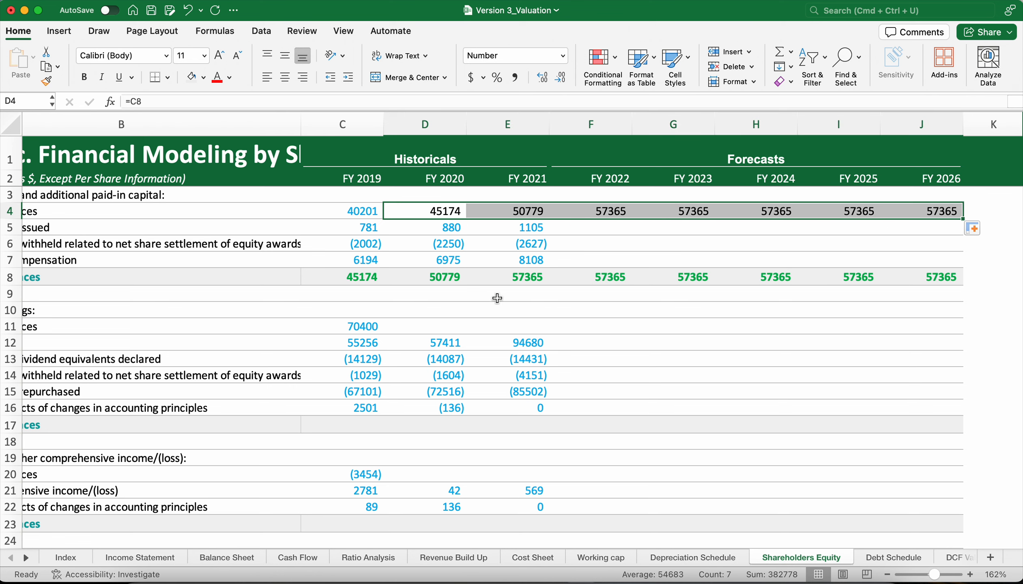
pyautogui.click(560, 278)
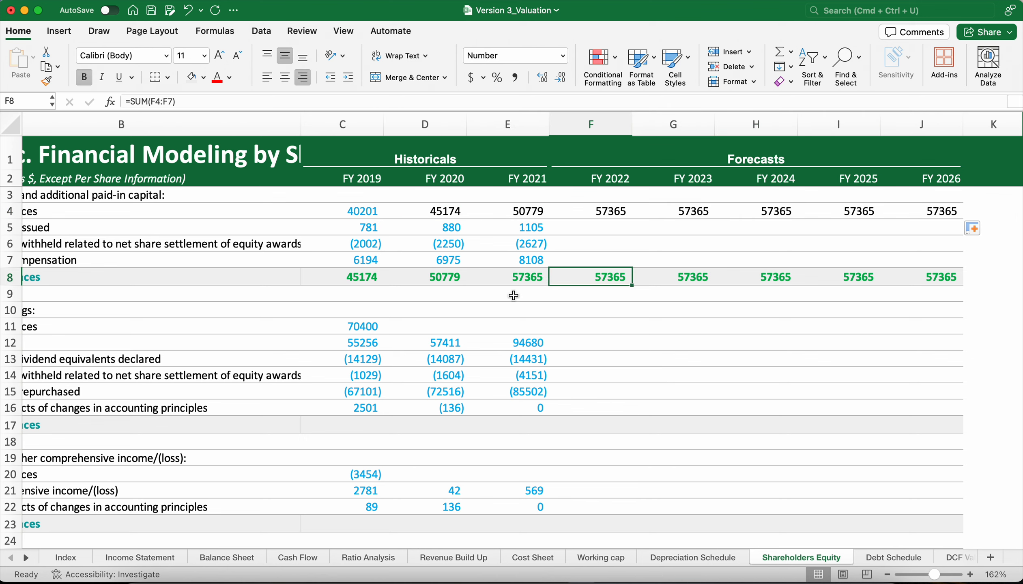
# Calculate the FY 2019 retained earnings ending balance in C17 with =SUM(C11:C16)
pyautogui.hscroll(-3, 513, 296)
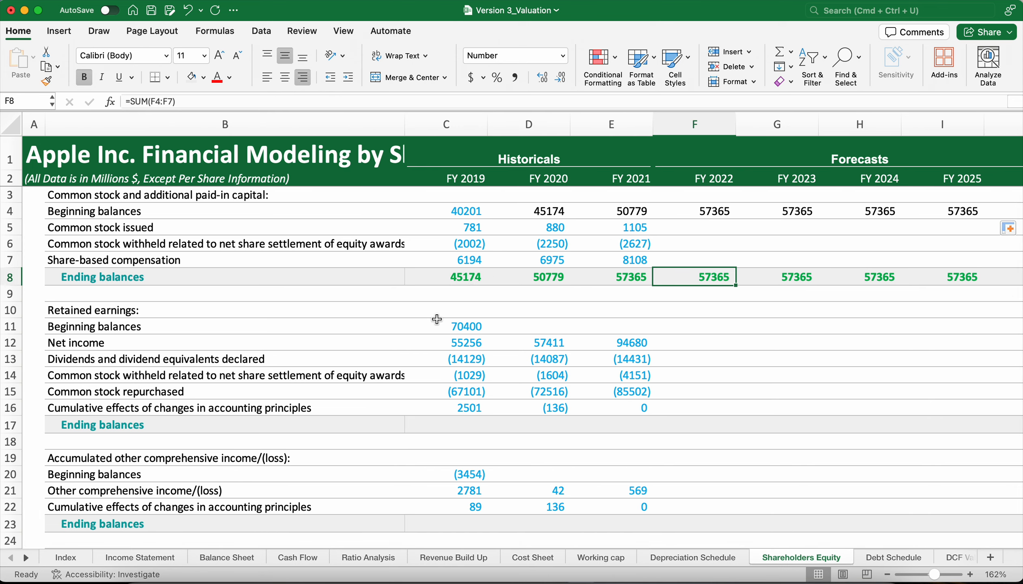
pyautogui.click(468, 422)
pyautogui.write('=')
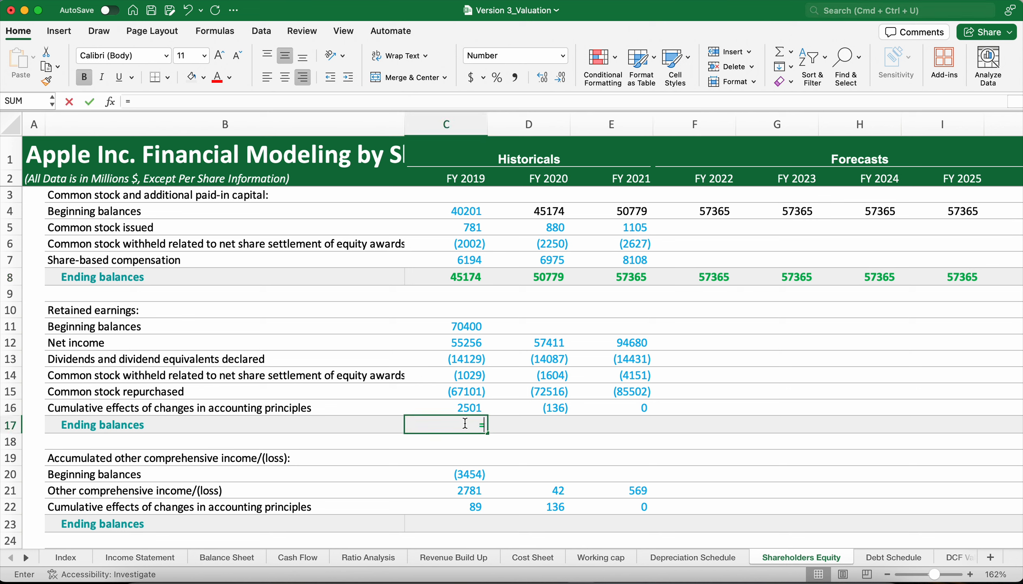
pyautogui.write('SUM(')
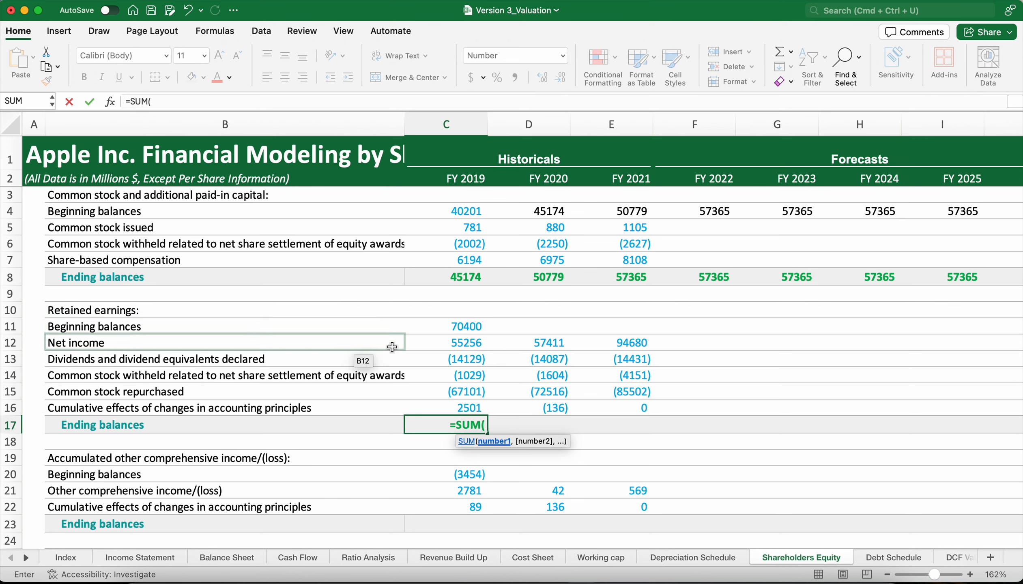
pyautogui.moveTo(457, 329); pyautogui.dragTo(460, 409)
pyautogui.press('Return')
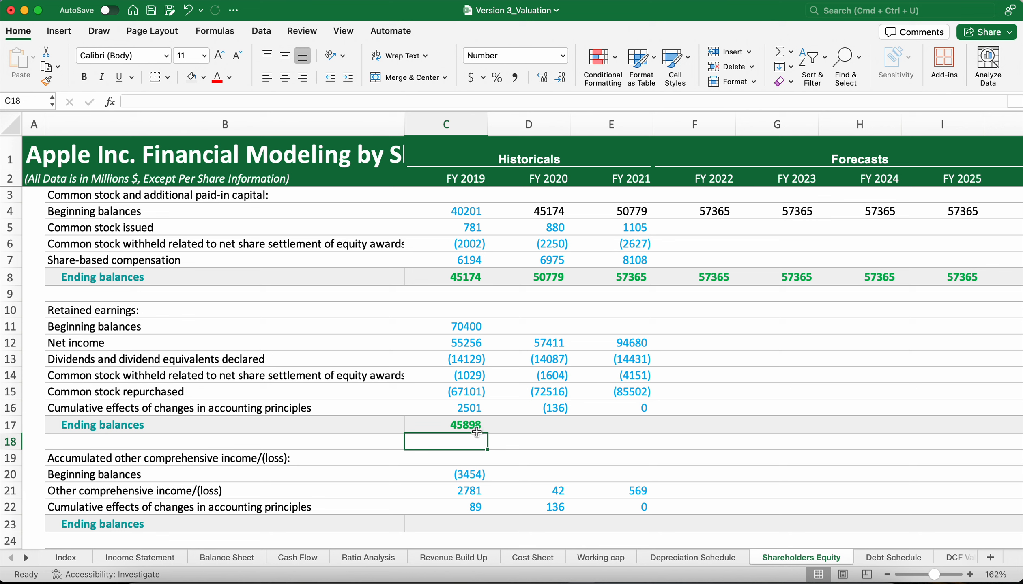
# Link the FY 2020 retained earnings beginning balance in D11 to the prior ending balance with =C17
pyautogui.click(539, 326)
pyautogui.write('=')
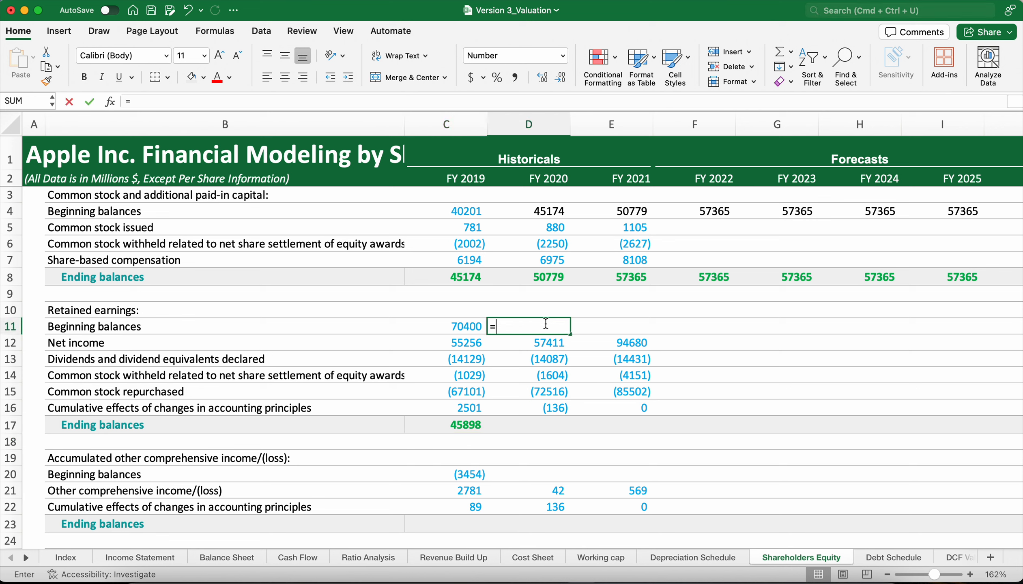
pyautogui.click(467, 425)
pyautogui.press('Return')
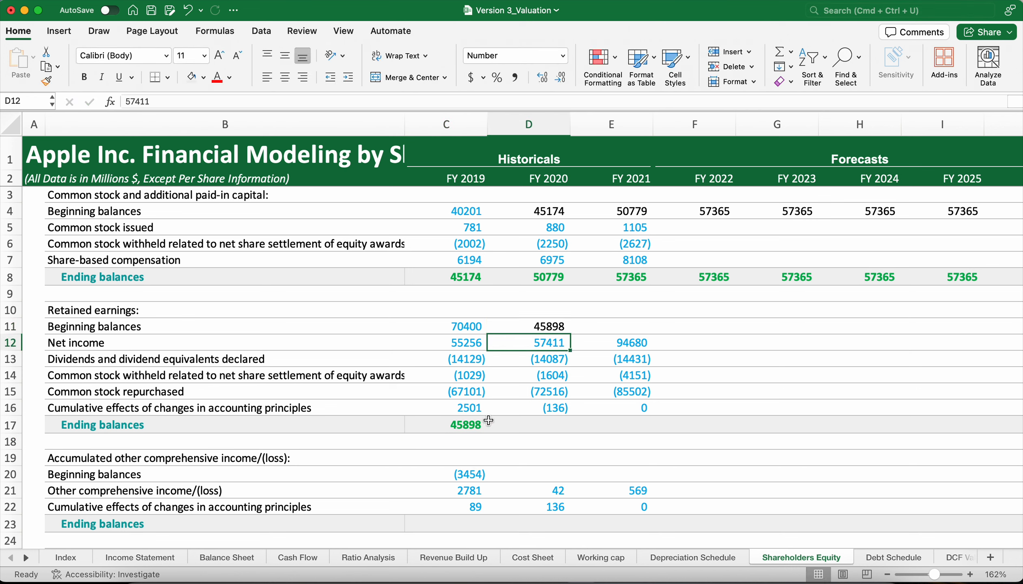
# Fill the retained earnings ending balance from C17 across to FY 2026
pyautogui.click(521, 425)
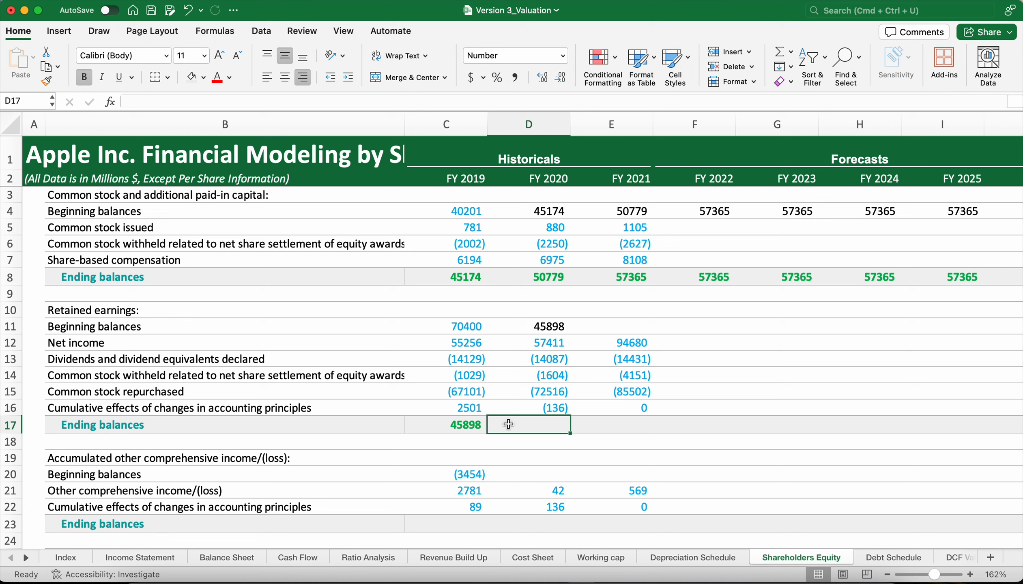
pyautogui.click(461, 426)
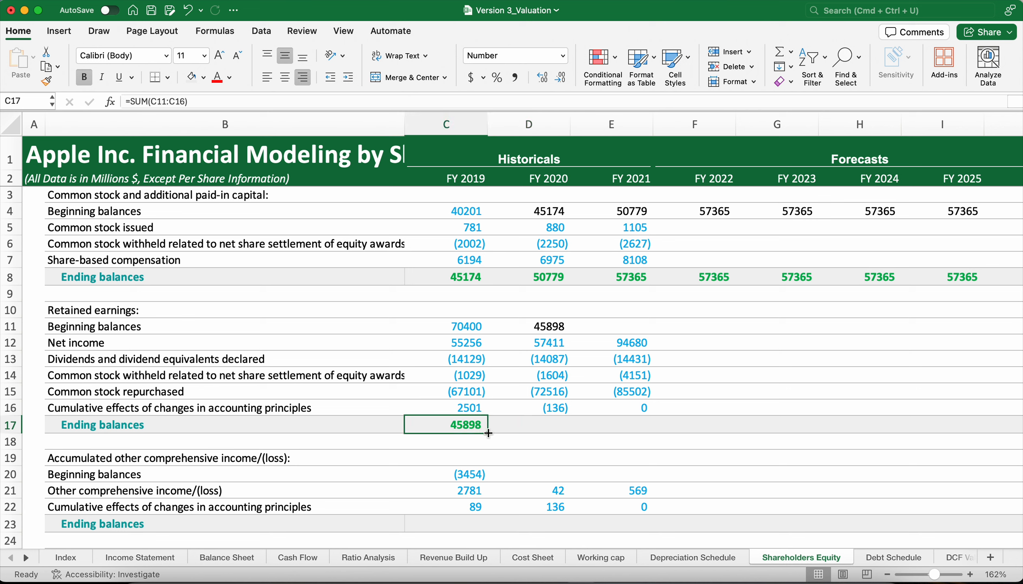
pyautogui.moveTo(488, 433); pyautogui.dragTo(660, 425)
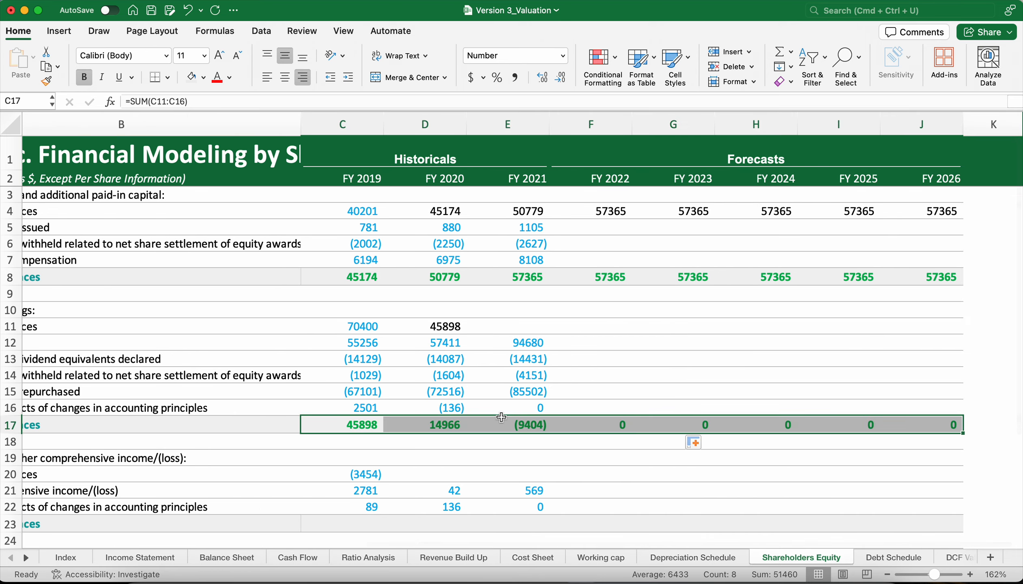
pyautogui.click(452, 324)
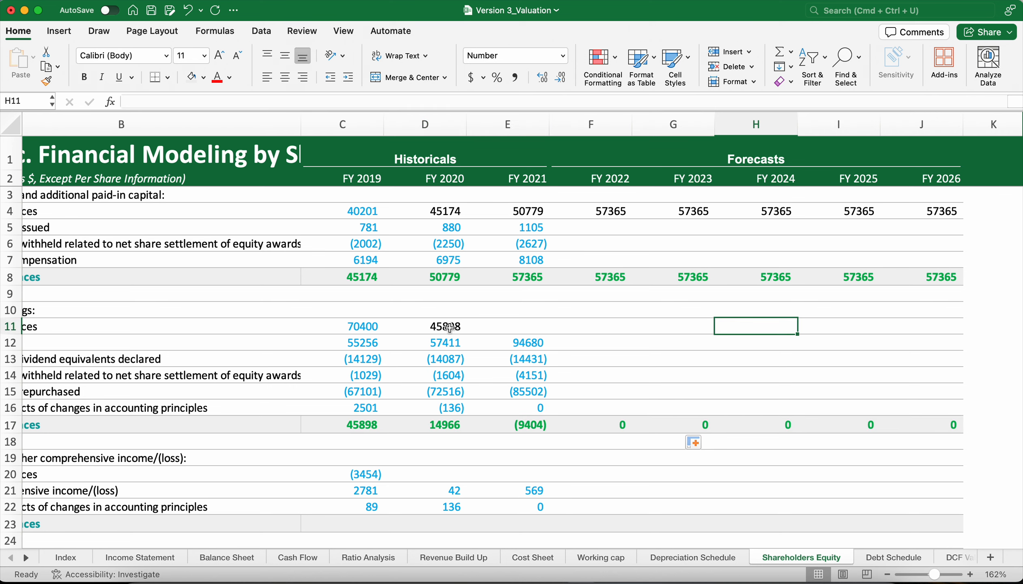
pyautogui.click(453, 329)
pyautogui.click(612, 348)
pyautogui.click(552, 382)
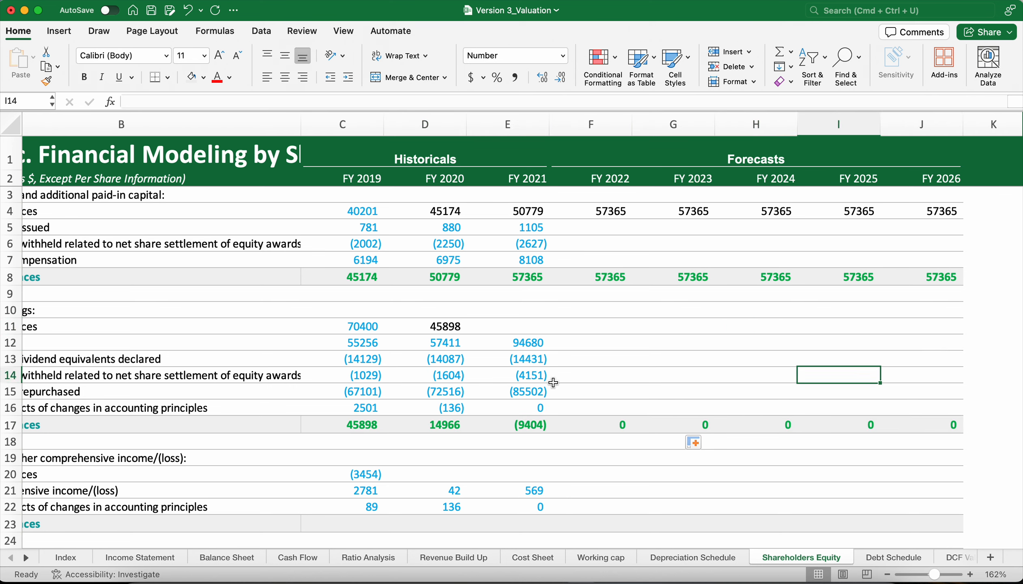
pyautogui.click(460, 332)
pyautogui.press('Left')
pyautogui.press('Left')
pyautogui.press('Left')
pyautogui.press('Left')
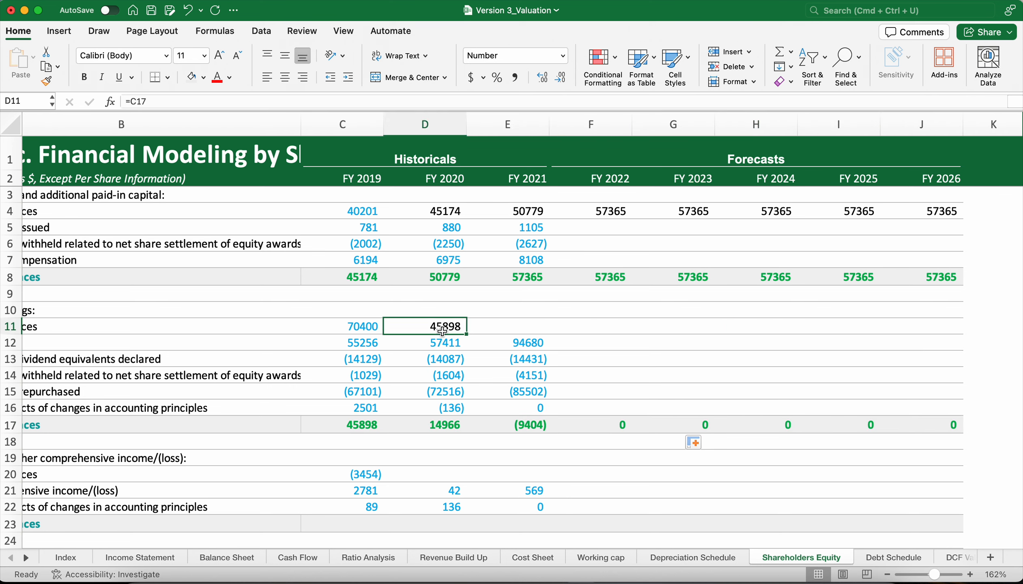
pyautogui.moveTo(466, 334); pyautogui.dragTo(631, 334)
pyautogui.click(433, 335)
pyautogui.click(439, 330)
pyautogui.doubleClick(439, 330)
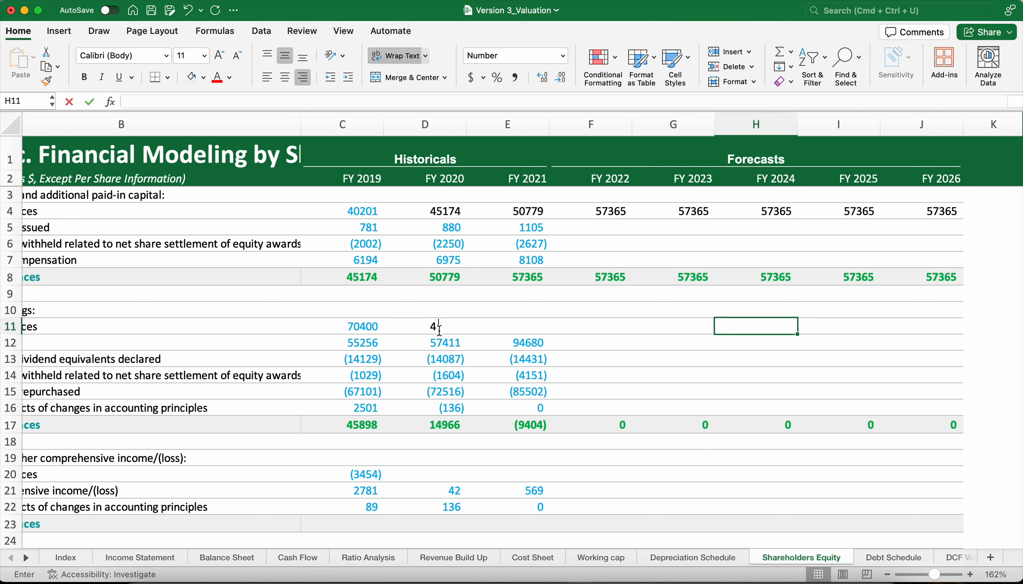
pyautogui.click(463, 441)
pyautogui.click(439, 330)
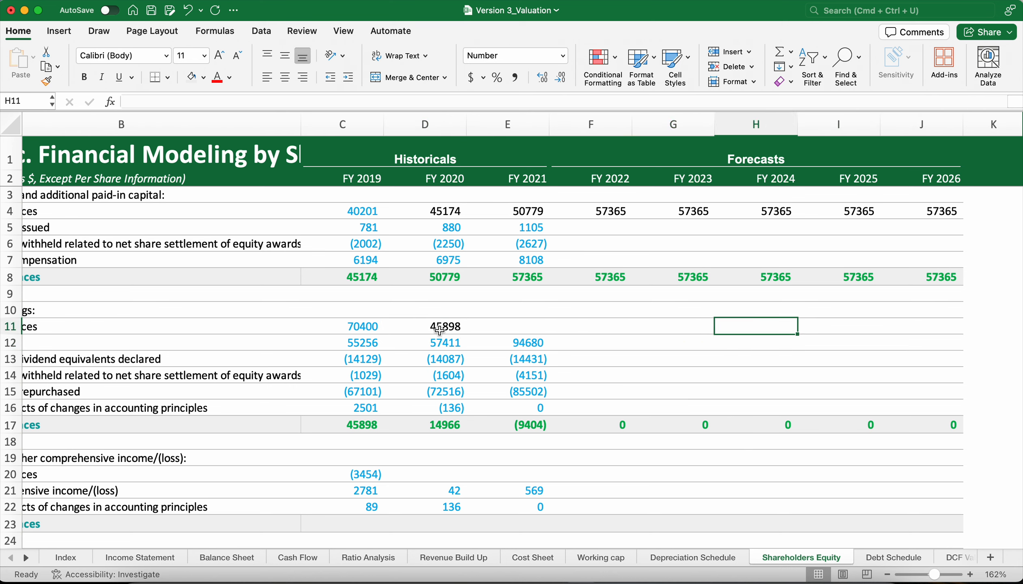
pyautogui.click(439, 330)
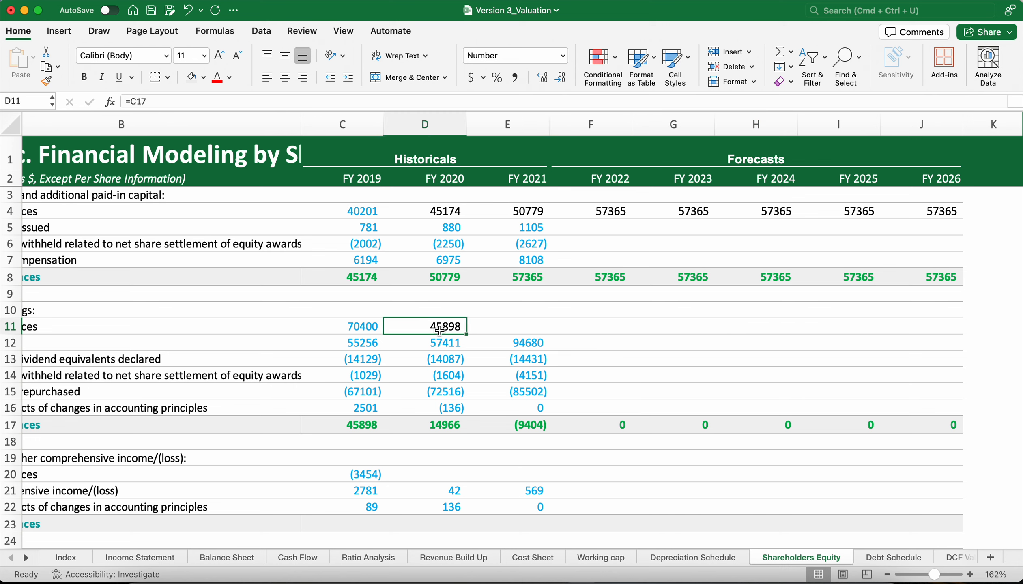
pyautogui.hotkey('shift', 'Right')
pyautogui.hotkey('shift', 'Right')
pyautogui.hotkey('shift', 'Right')
pyautogui.hotkey('shift', 'Right')
pyautogui.hotkey('shift', 'Right')
pyautogui.hotkey('shift', 'Right')
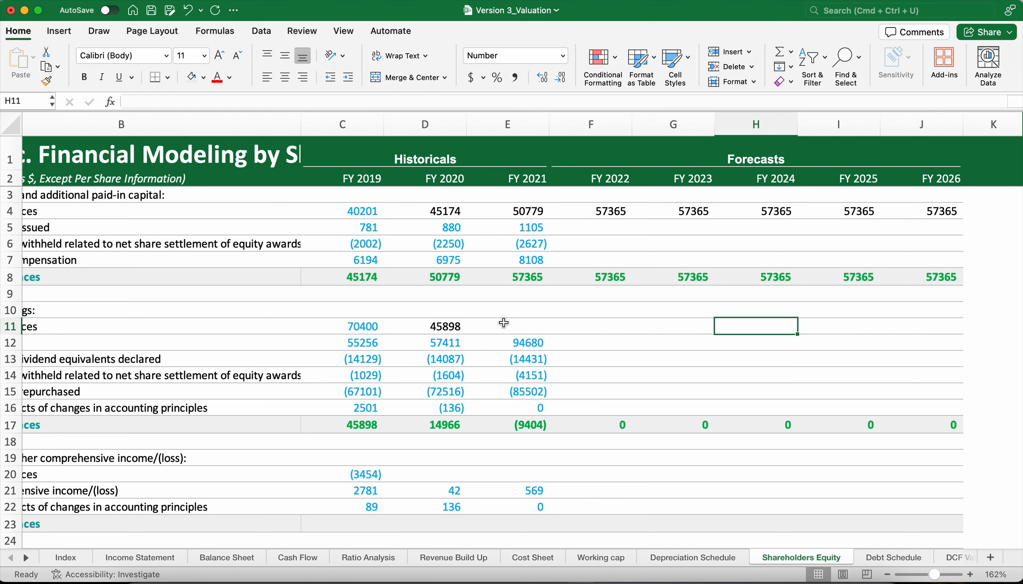
# Fill the retained earnings beginning balance from D11 across to FY 2026
pyautogui.click(438, 328)
pyautogui.hscroll(-5, 487, 244)
pyautogui.click(538, 325)
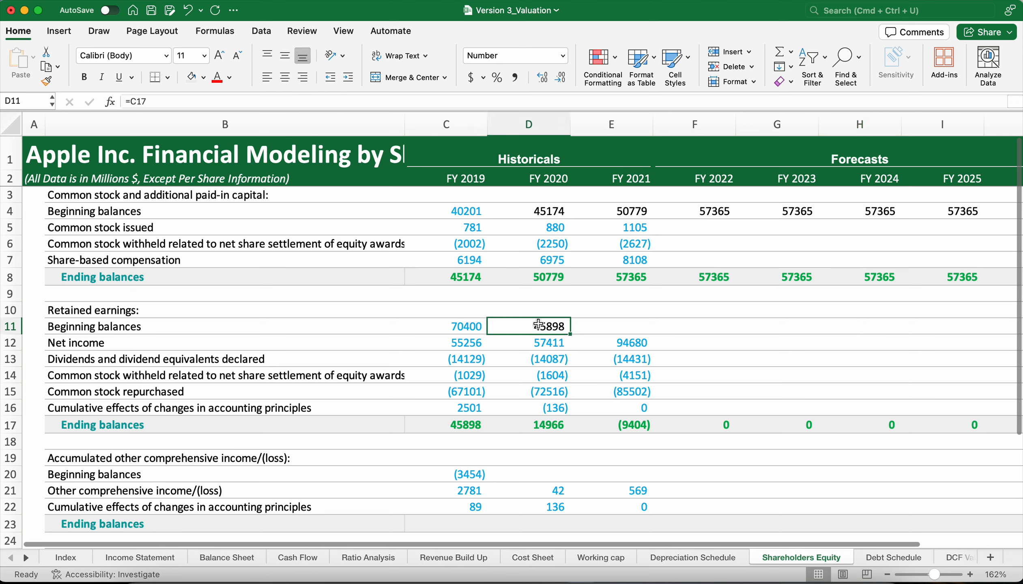
pyautogui.moveTo(571, 334); pyautogui.dragTo(923, 333)
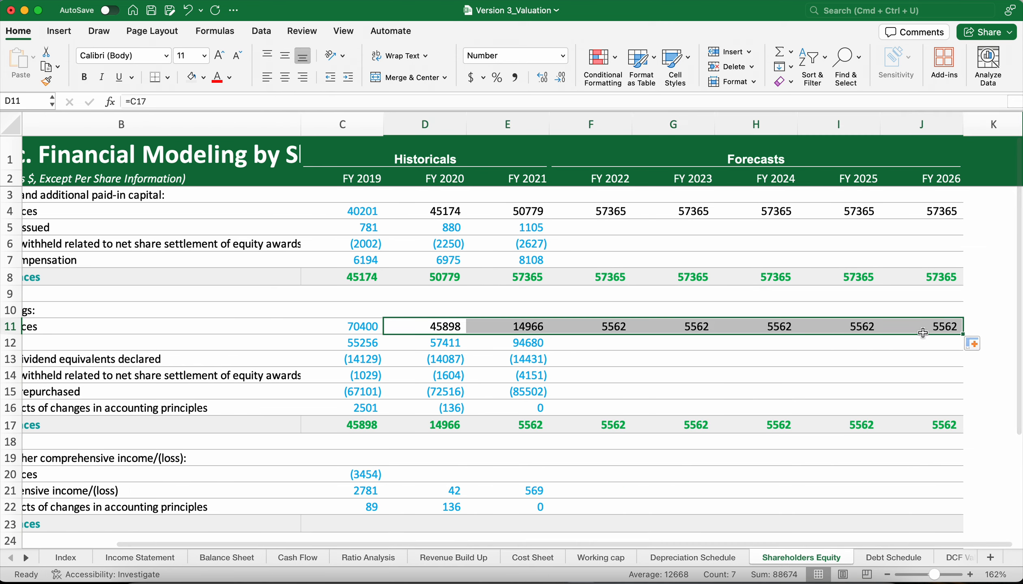
pyautogui.click(591, 406)
# Calculate the FY 2019 accumulated other comprehensive income ending balance in C23 with =SUM(C20:C22) and fill it across to FY 2021
pyautogui.scroll(-4, 468, 395)
pyautogui.hscroll(-2, 468, 395)
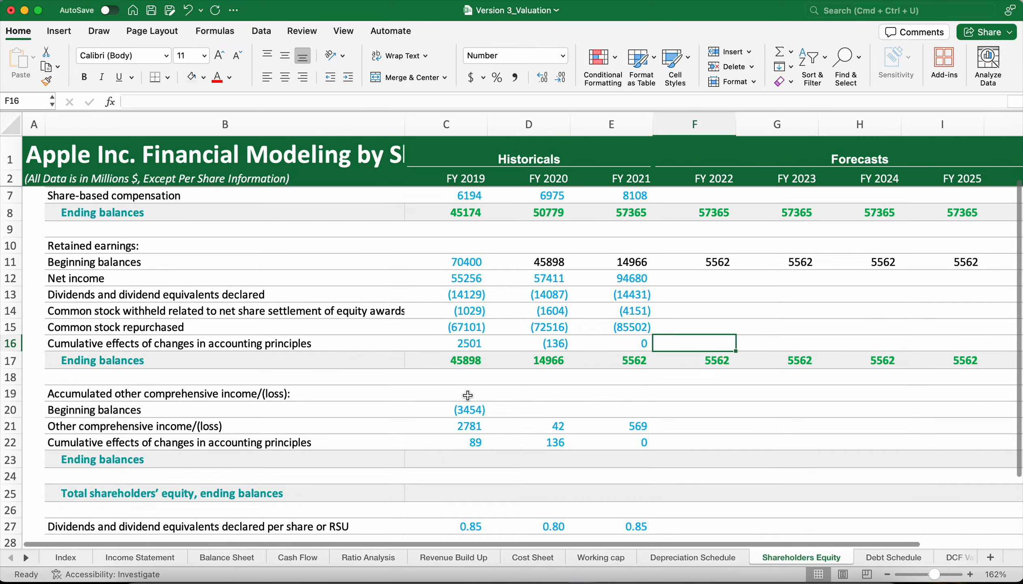
pyautogui.scroll(-5, 467, 395)
pyautogui.click(468, 385)
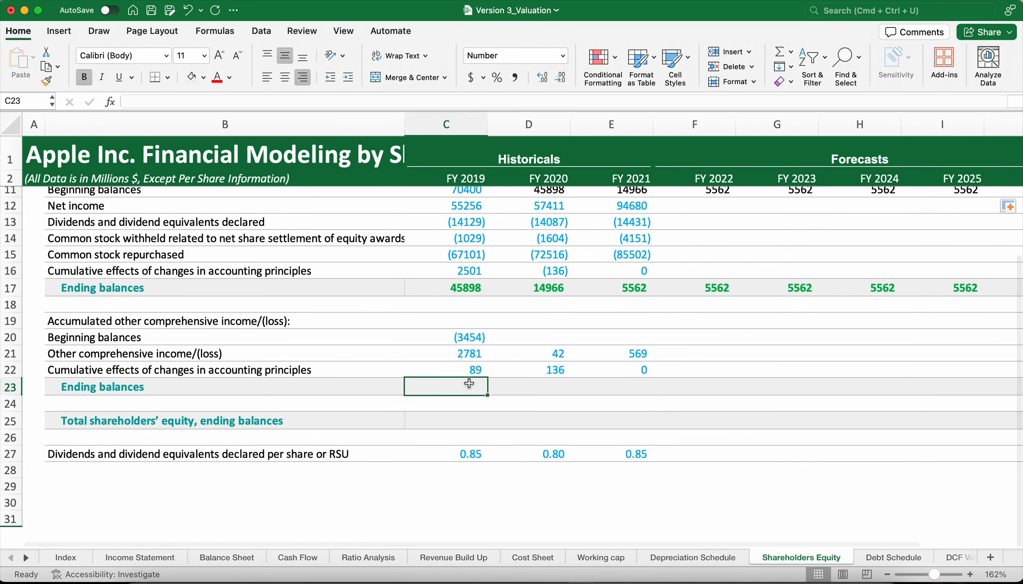
pyautogui.write('=SUM(')
pyautogui.click(470, 363)
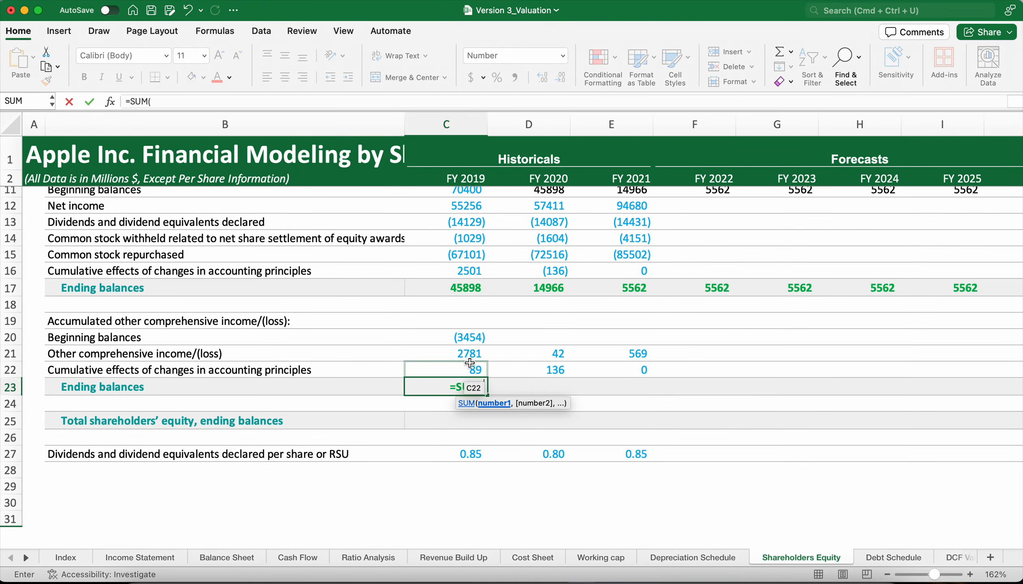
pyautogui.moveTo(469, 337); pyautogui.dragTo(469, 370)
pyautogui.press('Return')
pyautogui.press('Up')
pyautogui.moveTo(488, 396); pyautogui.dragTo(647, 403)
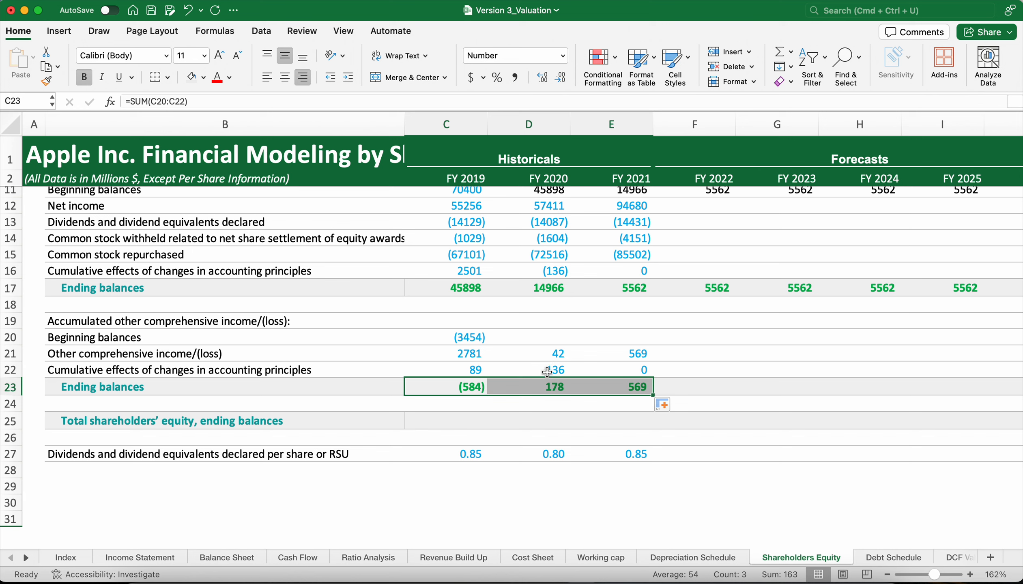
# Link the FY 2020 accumulated other comprehensive income beginning balance in D20 with =C23 and fill it across to FY 2026
pyautogui.click(545, 343)
pyautogui.write('=')
pyautogui.click(467, 388)
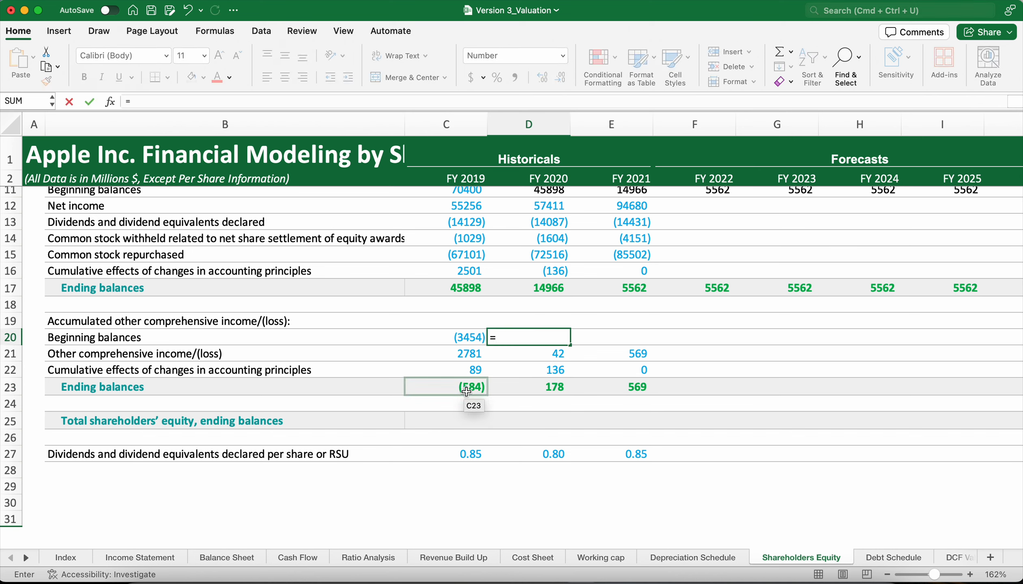
pyautogui.press('Return')
pyautogui.click(556, 338)
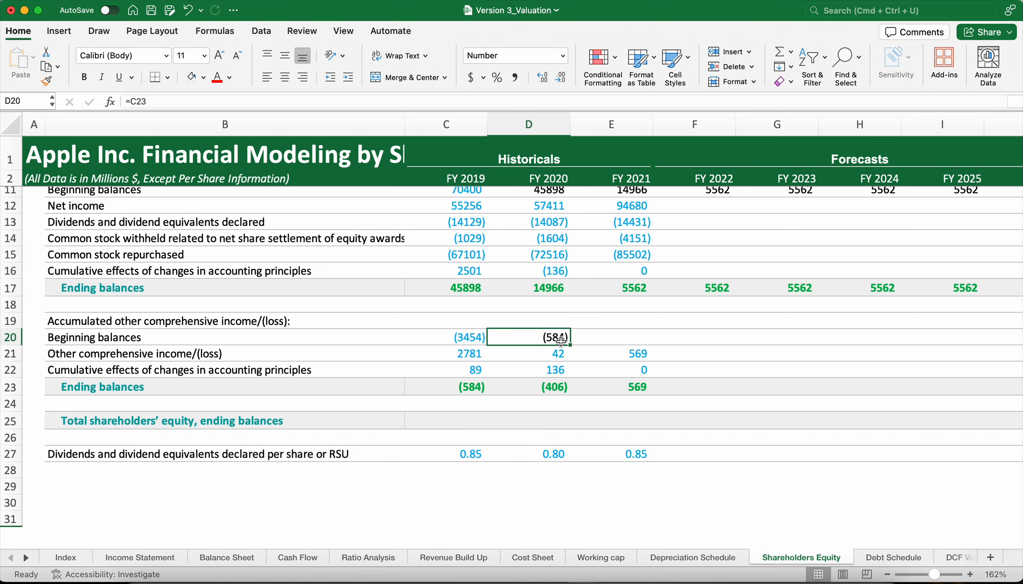
pyautogui.moveTo(570, 344); pyautogui.dragTo(962, 336)
pyautogui.click(572, 460)
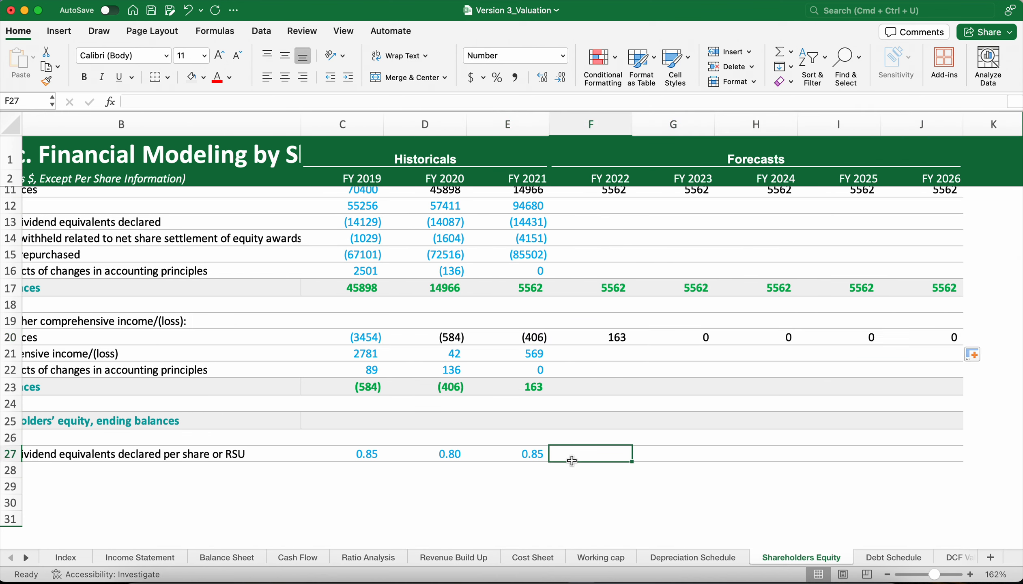
# Set the FY 2022 dividends declared per share in F27 to 0.85 and fill it across to FY 2026
pyautogui.hscroll(-3, 493, 463)
pyautogui.scroll(-2, 492, 464)
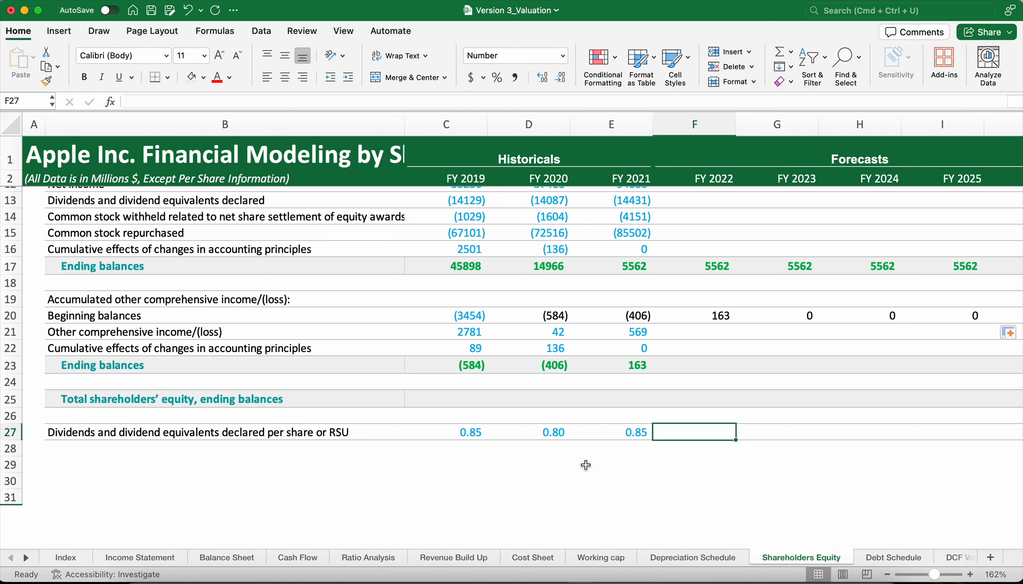
pyautogui.moveTo(638, 430); pyautogui.dragTo(471, 426)
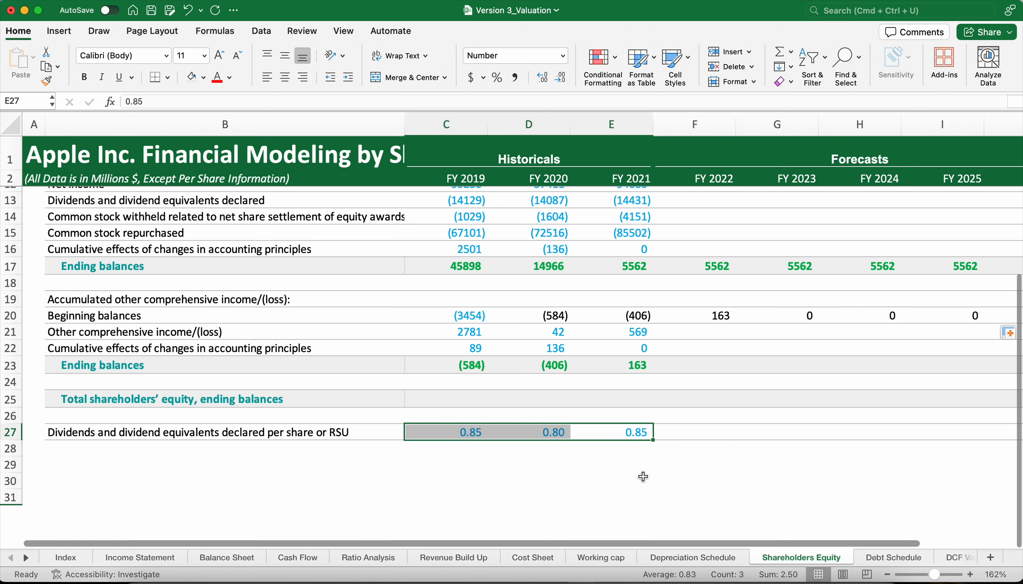
pyautogui.click(693, 436)
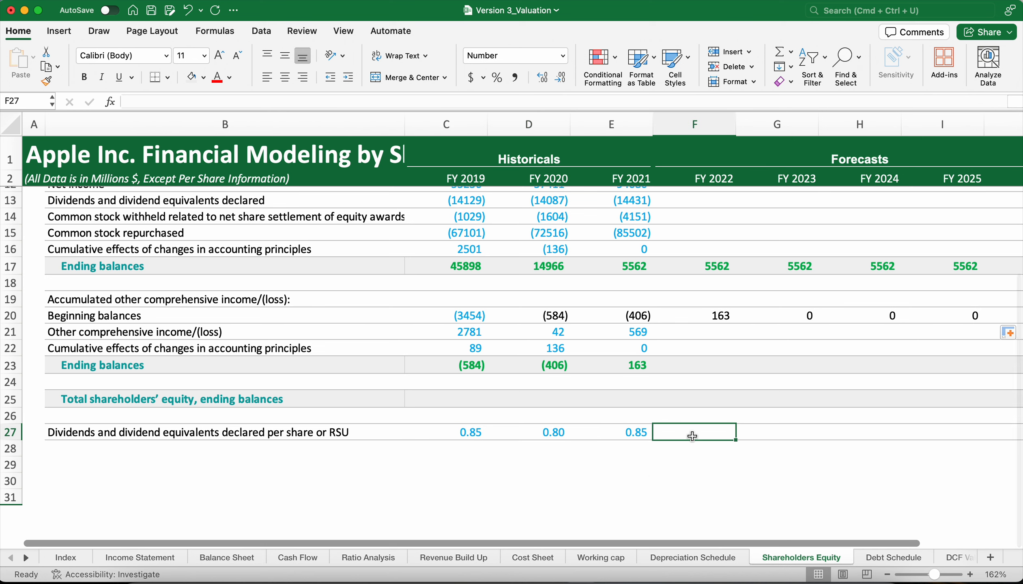
pyautogui.write('0.')
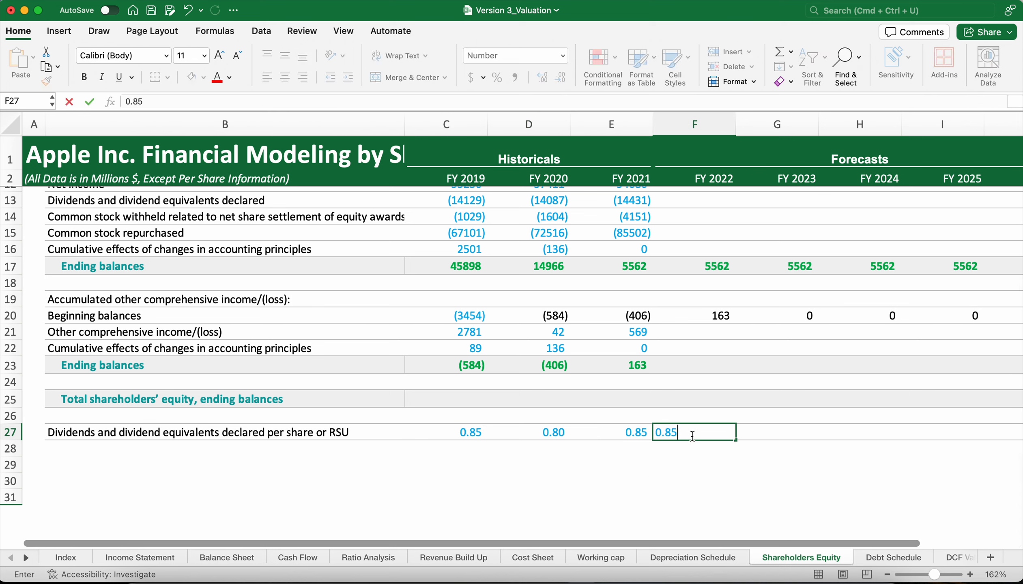
pyautogui.write('85')
pyautogui.press('Return')
pyautogui.click(714, 431)
pyautogui.moveTo(736, 440); pyautogui.dragTo(933, 433)
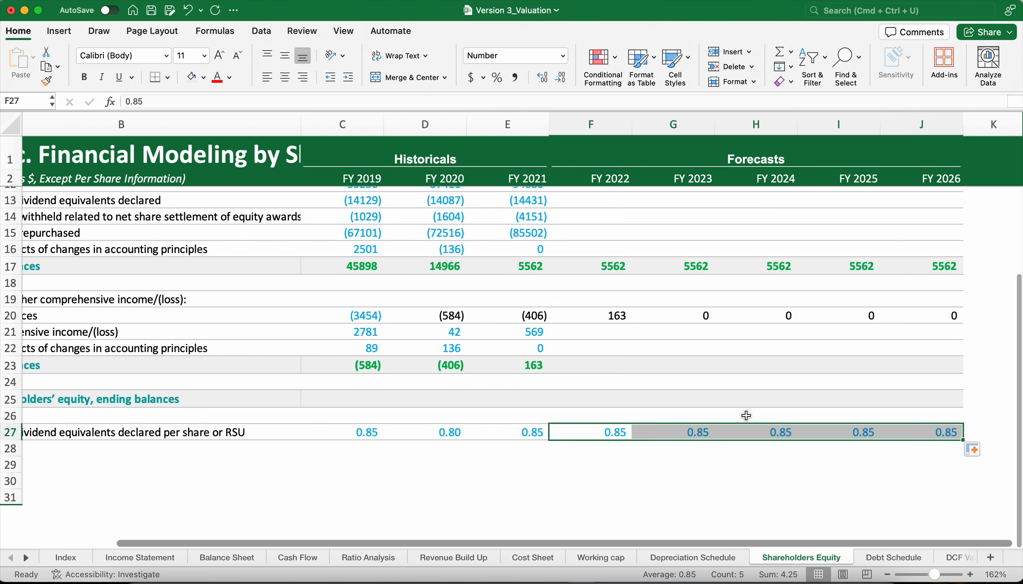
# Link the FY 2022 net income under retained earnings in F12 to the Income Statement with ='Income Statement'!F24
pyautogui.scroll(5, 665, 469)
pyautogui.hscroll(-1, 663, 468)
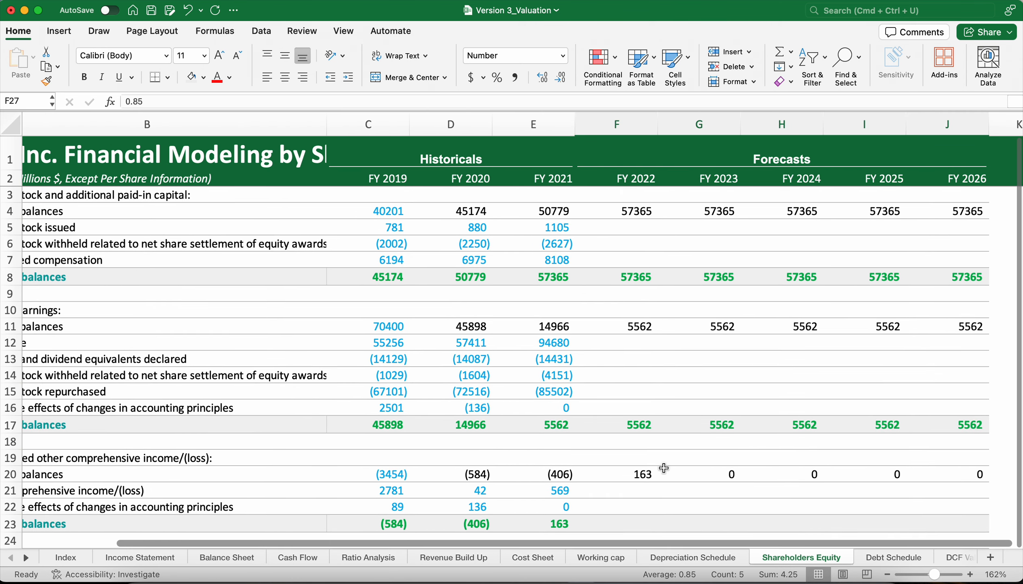
pyautogui.hscroll(-2, 665, 468)
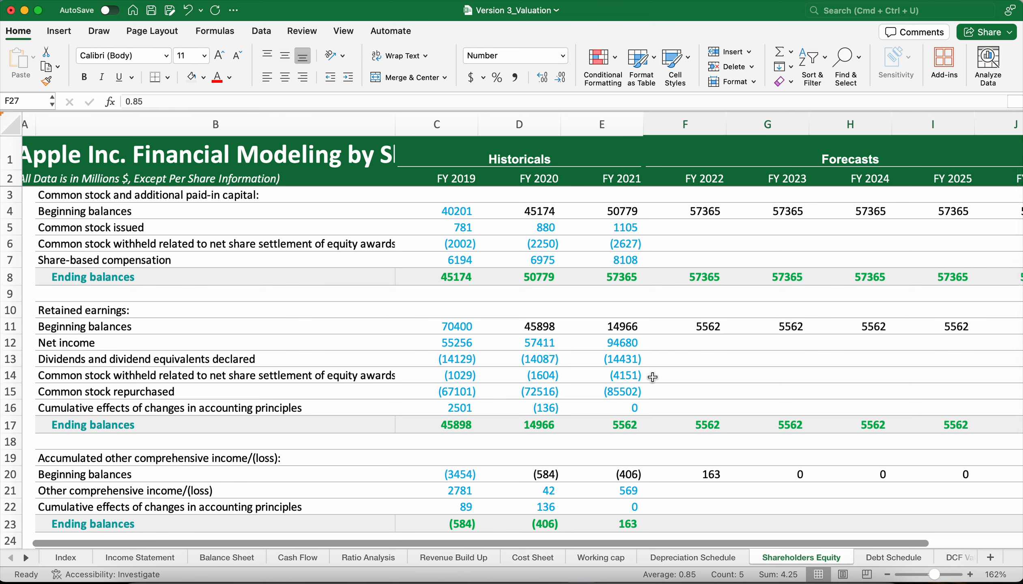
pyautogui.click(671, 360)
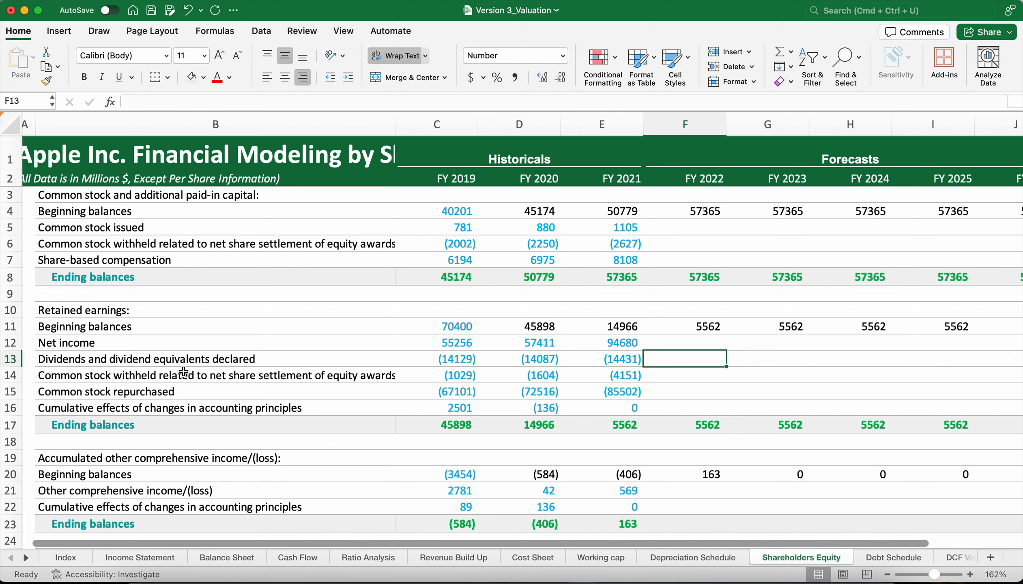
pyautogui.click(158, 343)
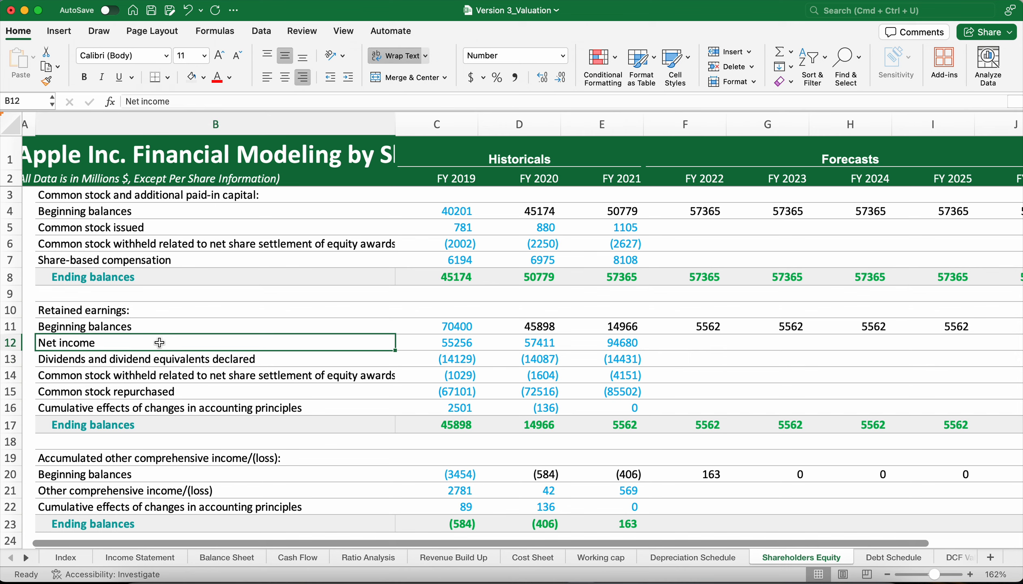
pyautogui.click(689, 345)
pyautogui.write('=')
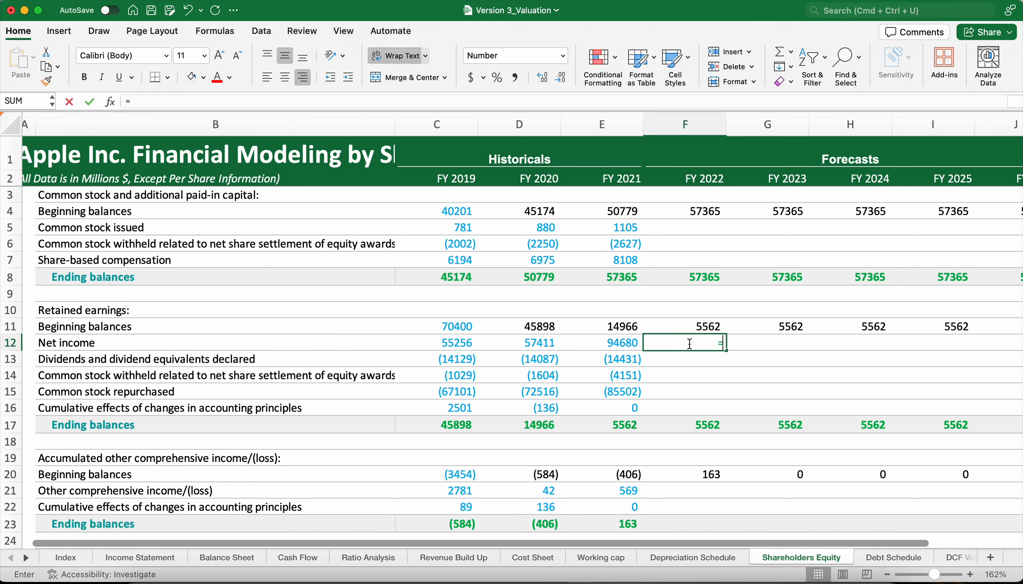
pyautogui.click(185, 562)
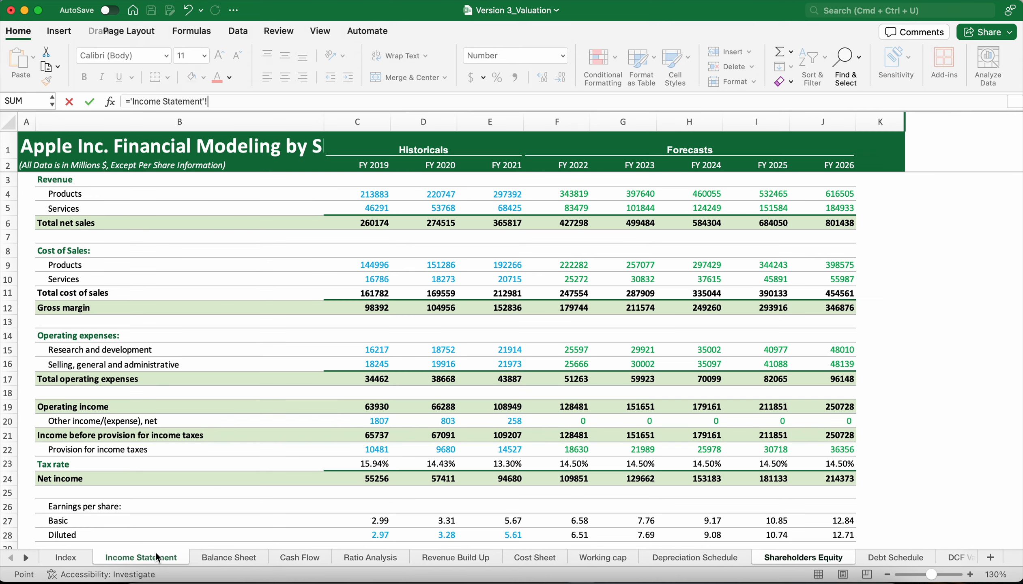
pyautogui.scroll(-3, 289, 392)
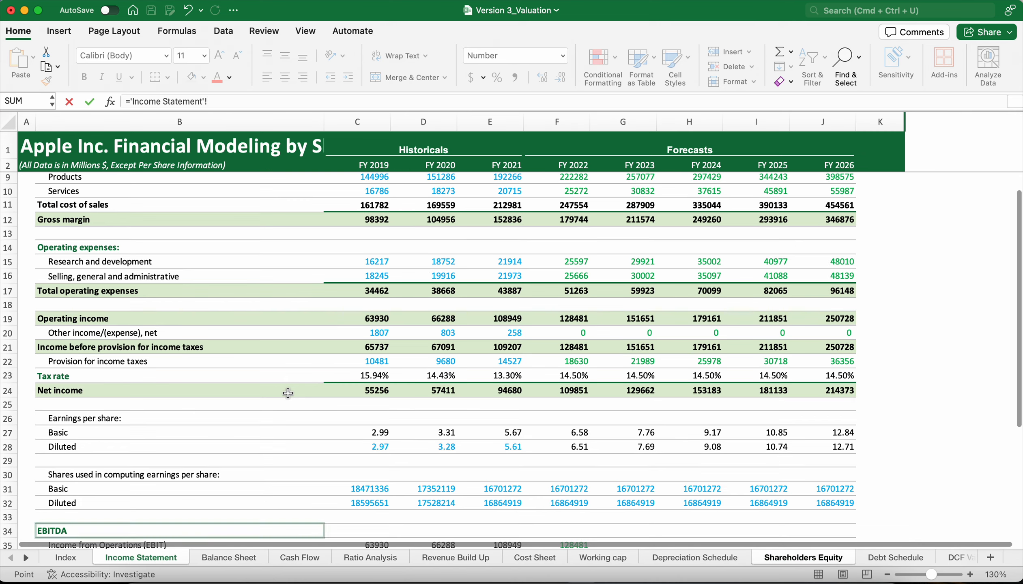
pyautogui.click(578, 391)
pyautogui.press('Return')
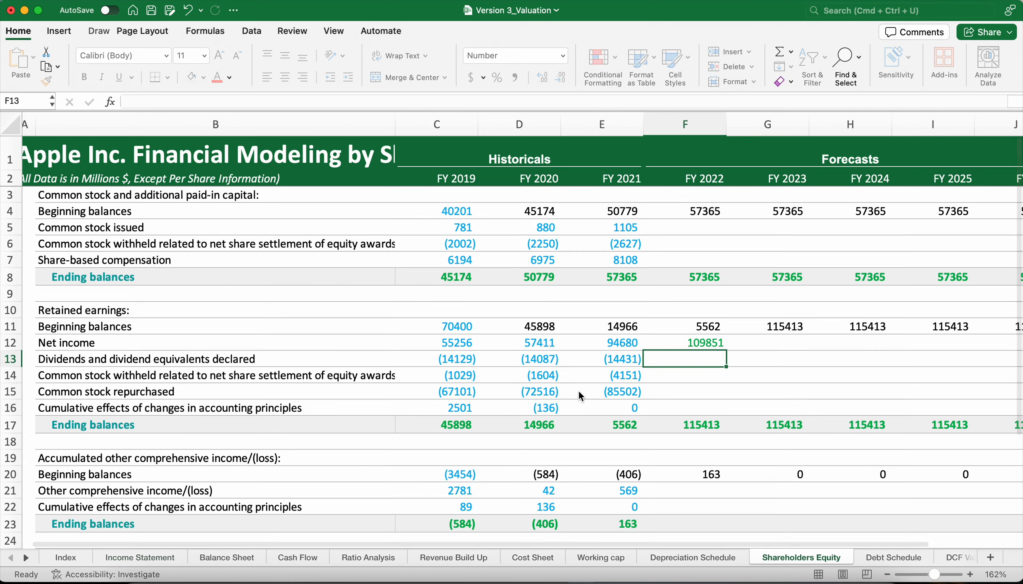
pyautogui.click(705, 343)
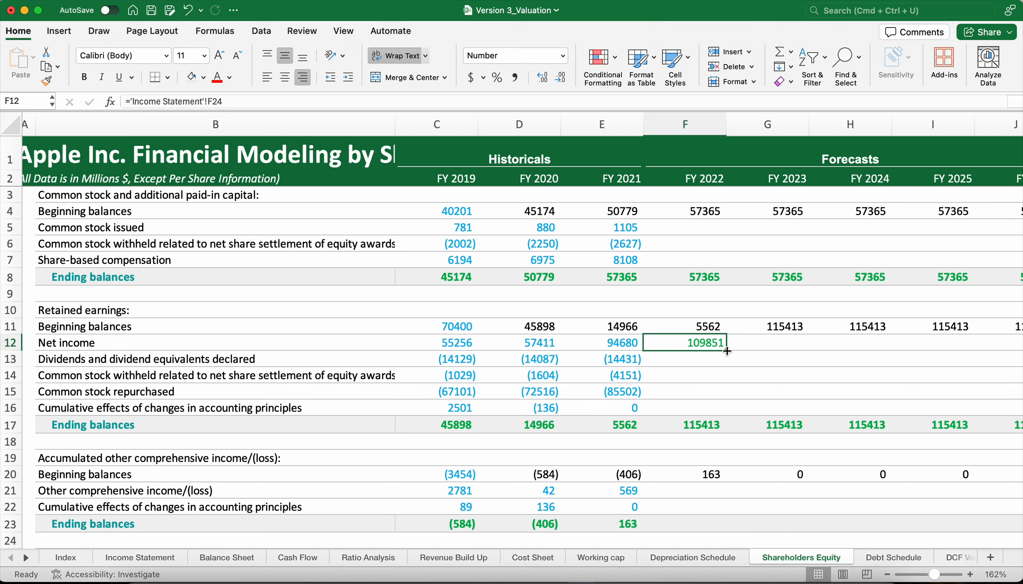
pyautogui.hscroll(3, 726, 351)
# Calculate the FY 2022 dividends and dividend equivalents declared in F13 as net income times dividends per share with =F12*F27
pyautogui.click(621, 358)
pyautogui.hscroll(-3, 619, 358)
pyautogui.scroll(-1, 616, 358)
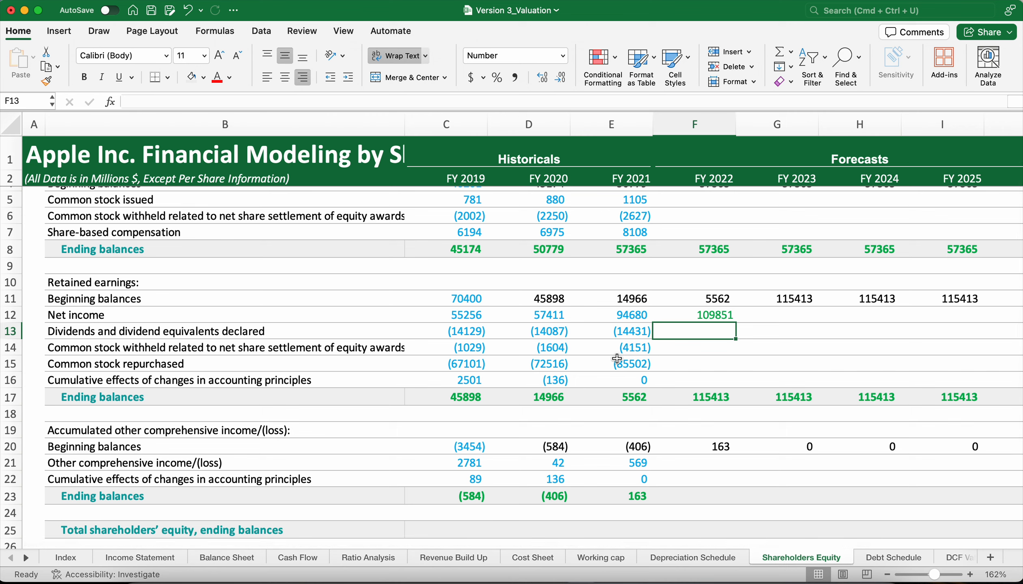
pyautogui.write('=')
pyautogui.click(714, 315)
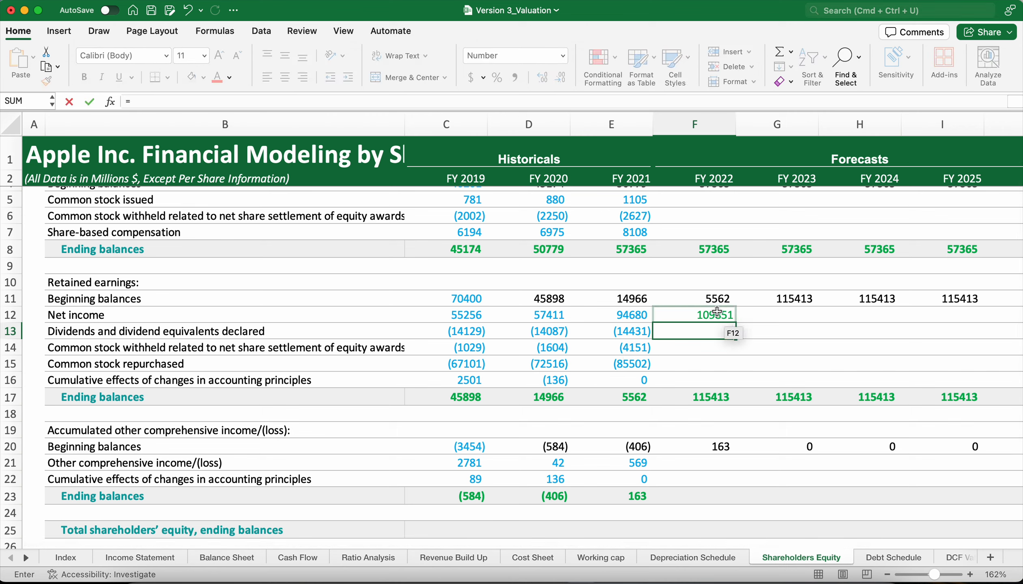
pyautogui.write('*')
pyautogui.scroll(-10, 715, 376)
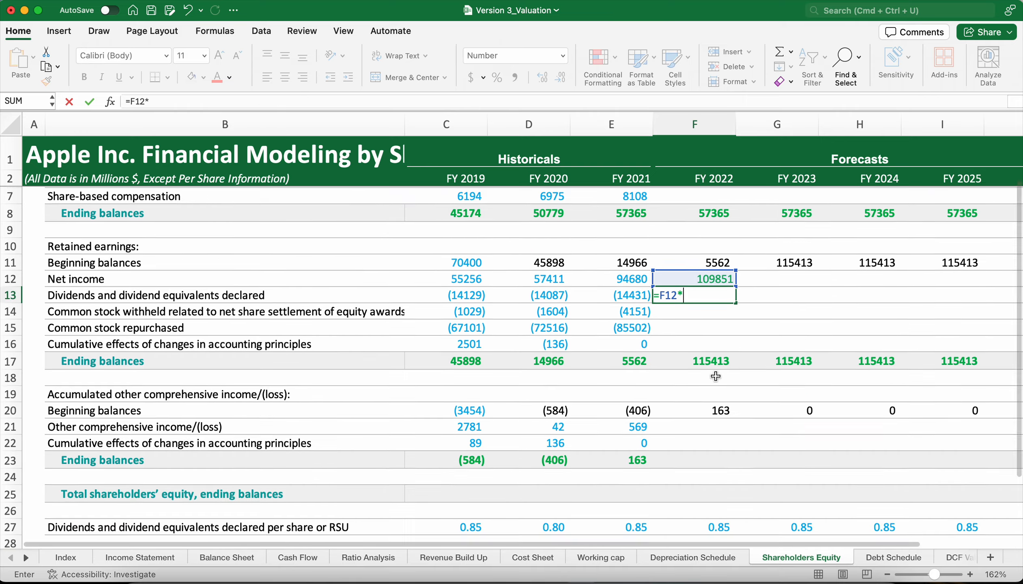
pyautogui.scroll(3, 713, 284)
pyautogui.click(711, 289)
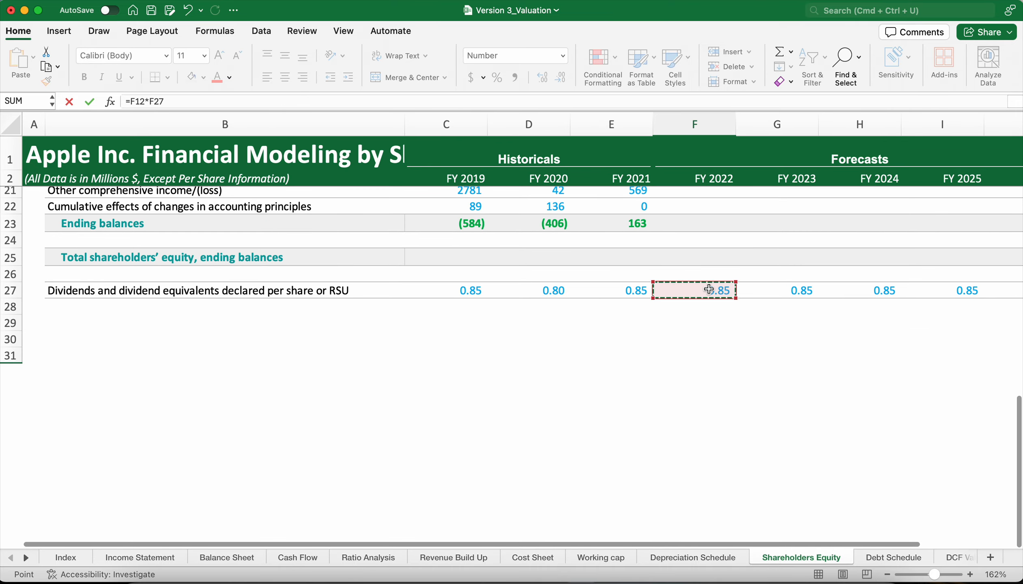
pyautogui.press('Return')
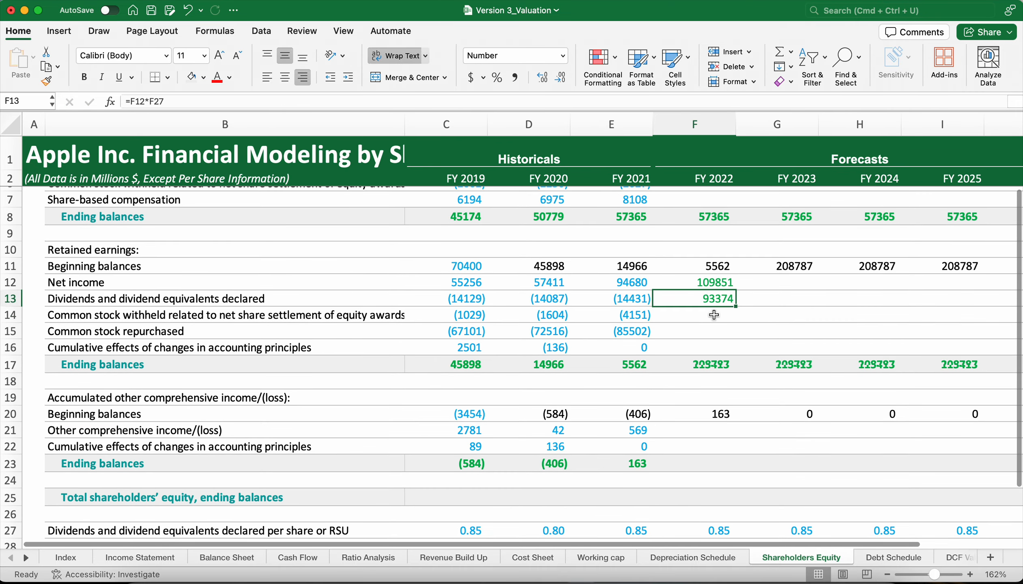
# Fill the FY 2022 retained earnings forecast from net income through ending balances (F12:F17) across to FY 2026
pyautogui.click(714, 316)
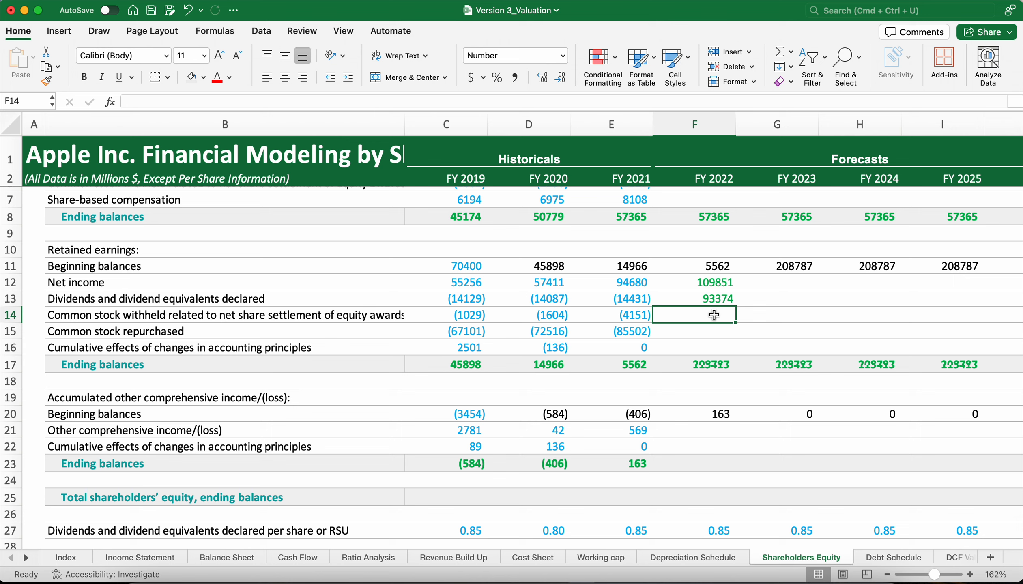
pyautogui.click(711, 330)
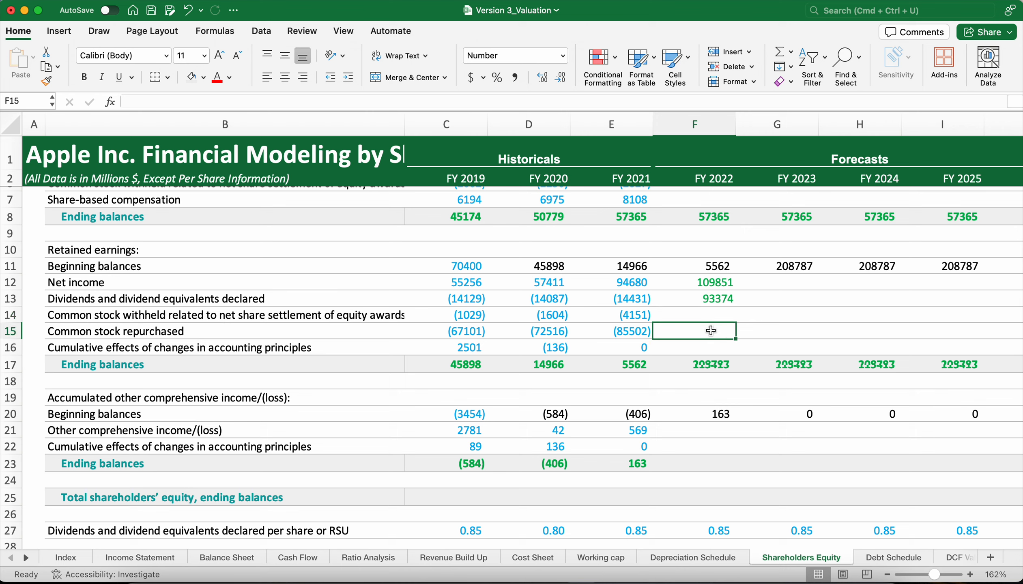
pyautogui.click(708, 344)
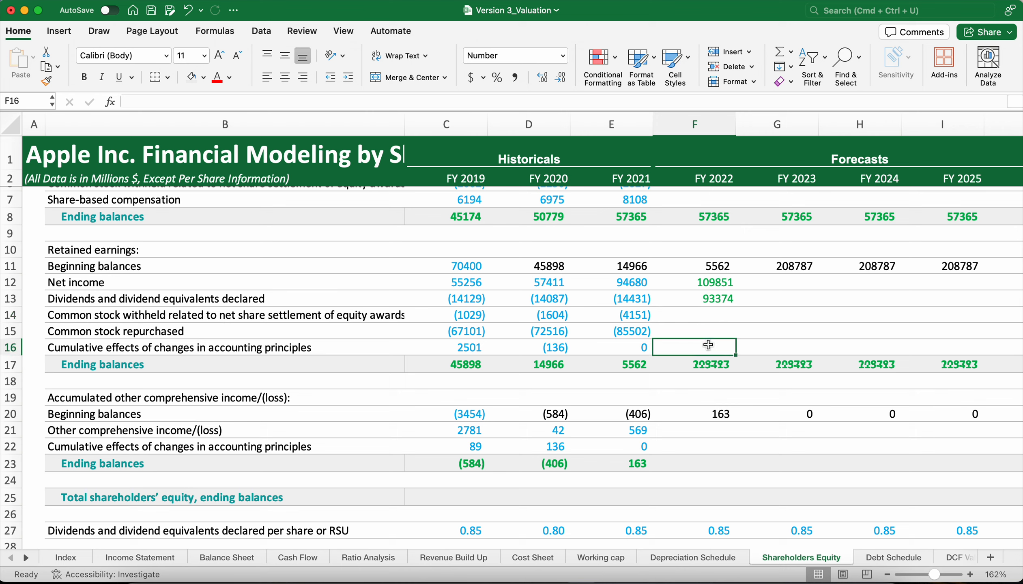
pyautogui.moveTo(719, 283); pyautogui.dragTo(951, 364)
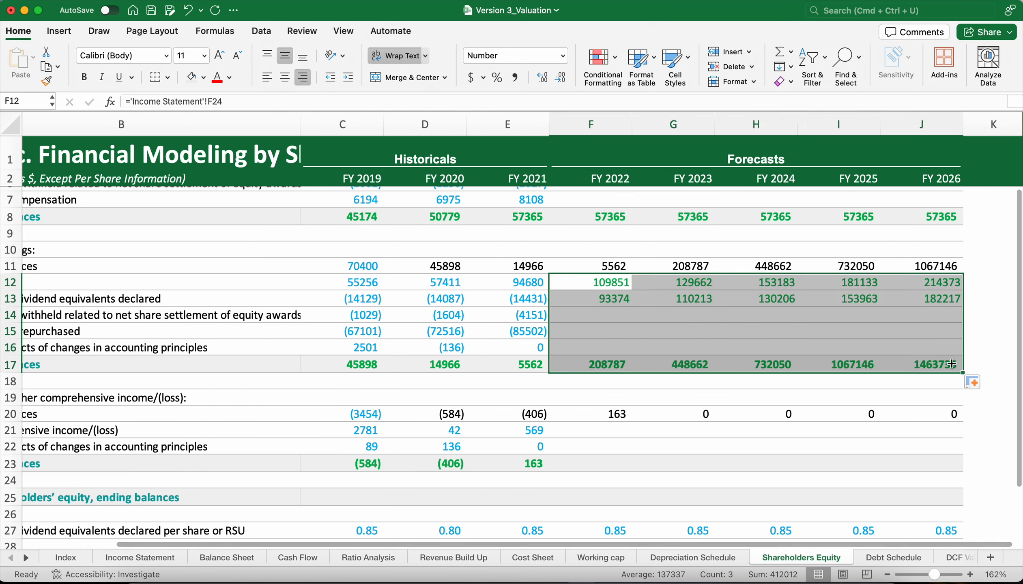
pyautogui.click(887, 383)
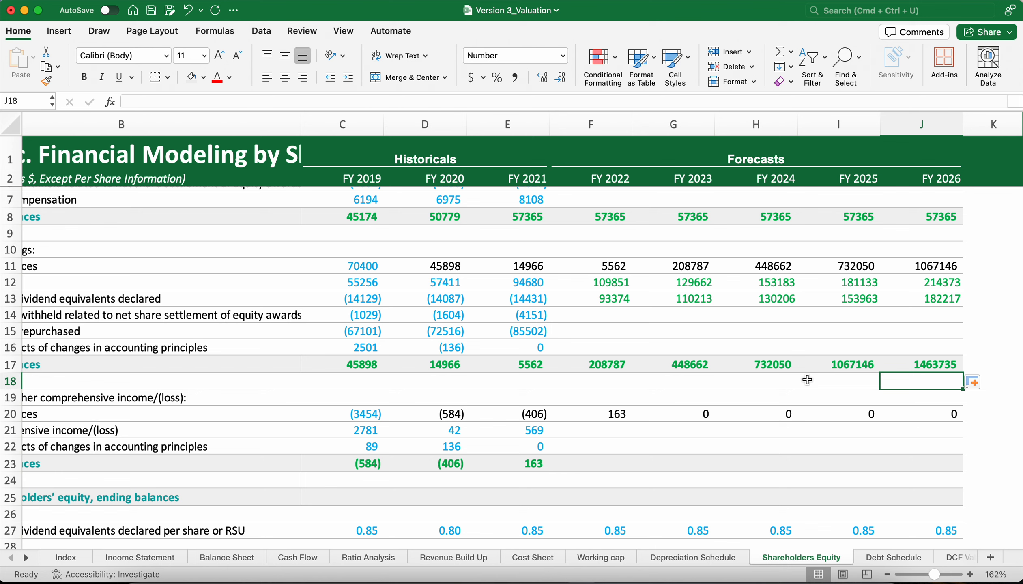
# Check the FY 2023 net income link against the Income Statement and the inputs of the FY 2023 dividends declared formula
pyautogui.click(692, 287)
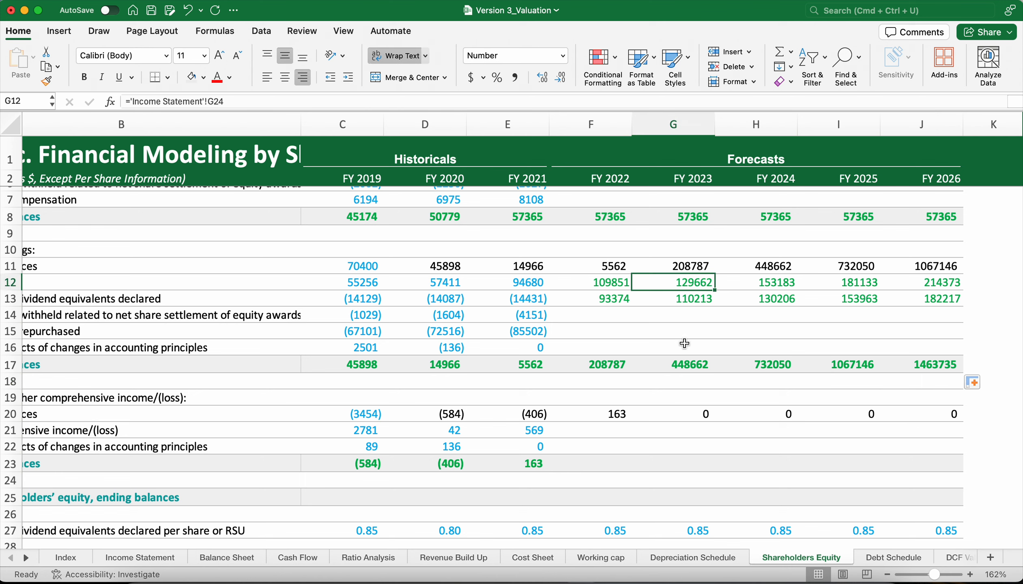
pyautogui.click(140, 558)
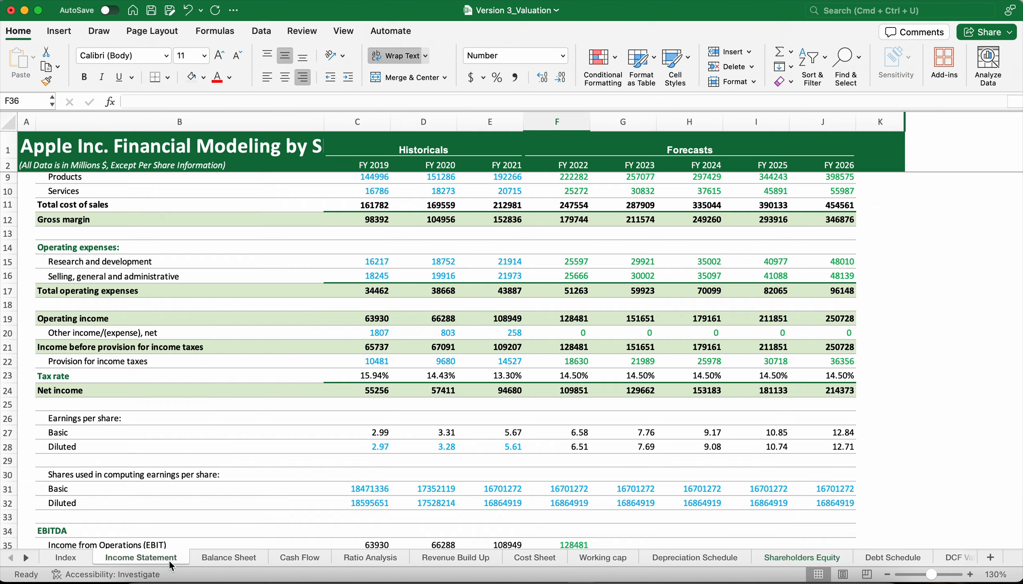
pyautogui.click(642, 388)
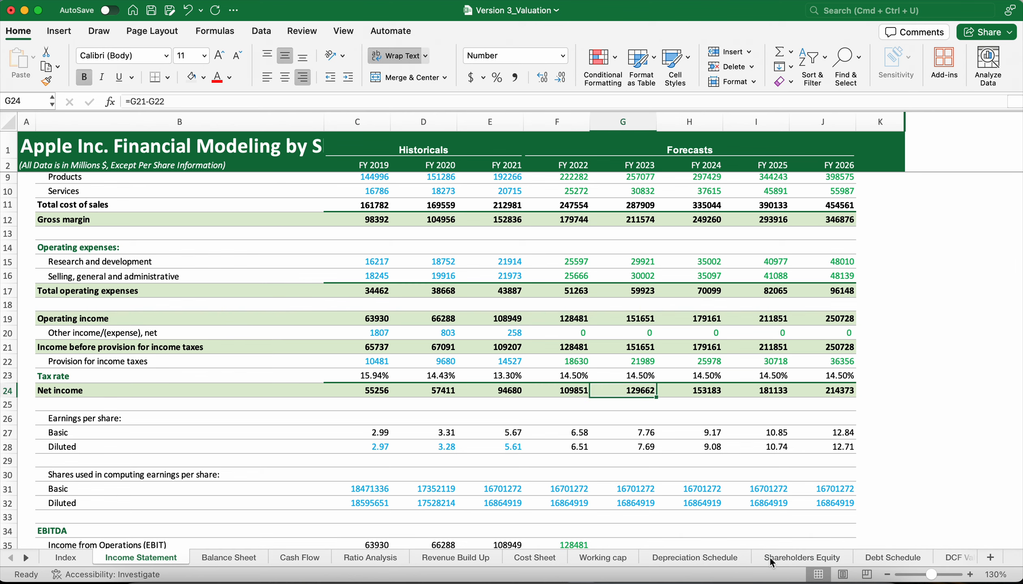
pyautogui.click(797, 561)
pyautogui.click(694, 298)
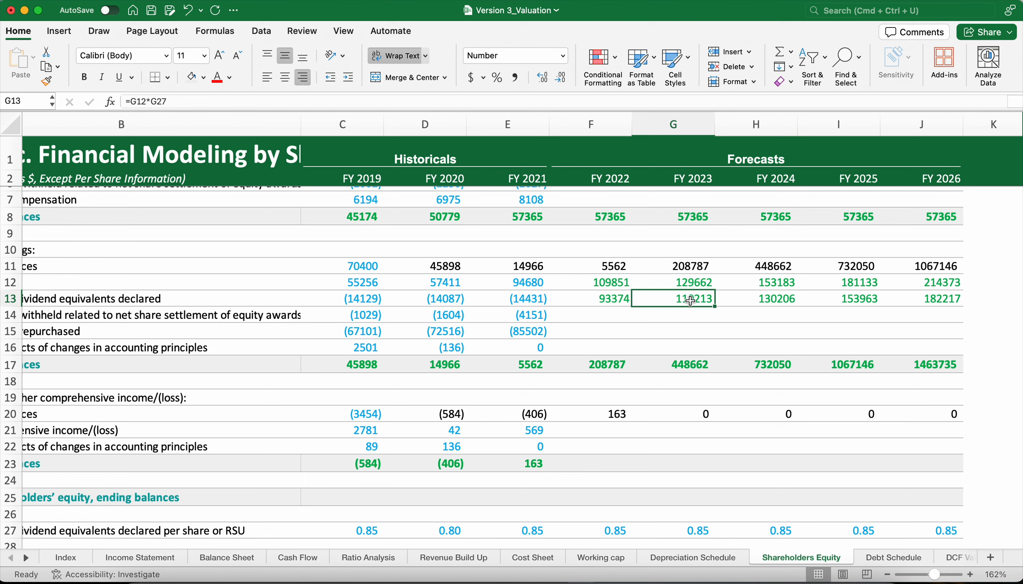
pyautogui.scroll(-10, 699, 320)
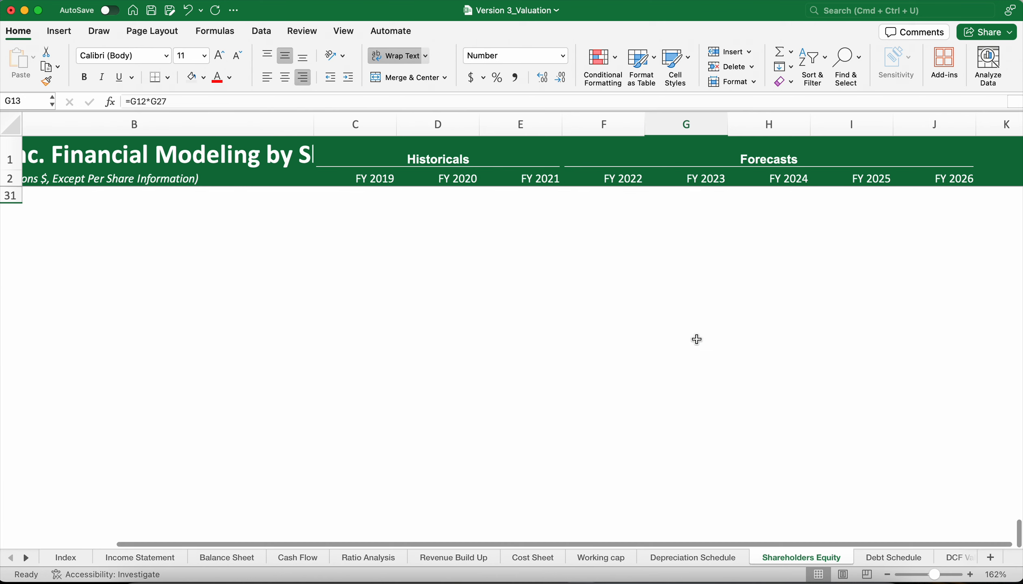
pyautogui.click(728, 232)
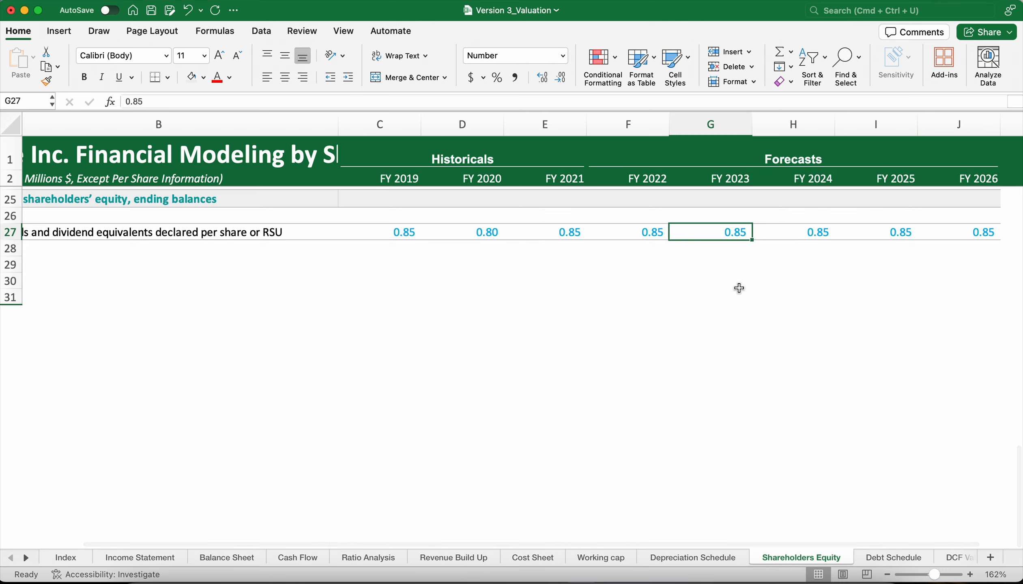
pyautogui.scroll(10, 726, 284)
pyautogui.hscroll(-1, 706, 324)
pyautogui.hscroll(-2, 689, 348)
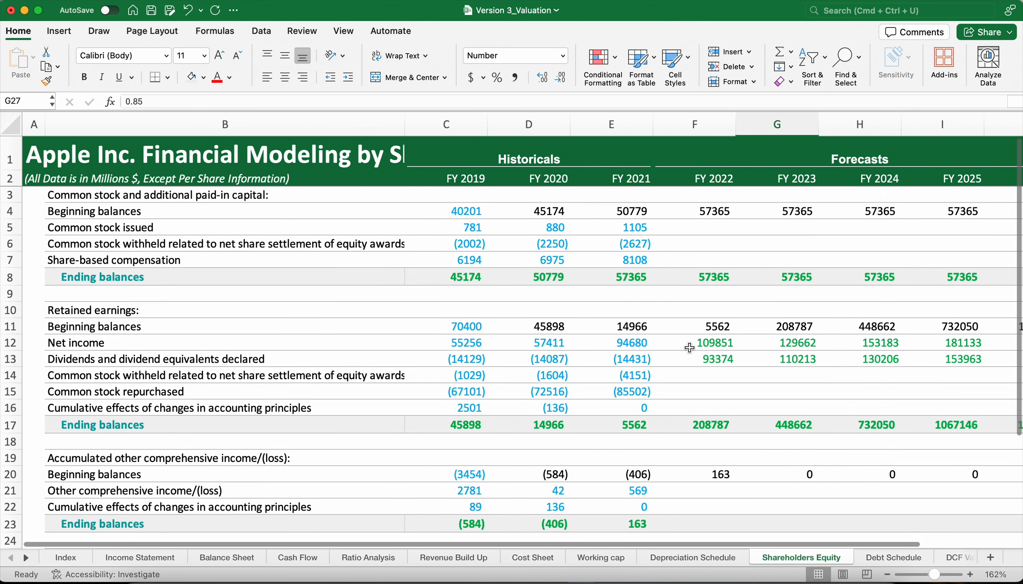
pyautogui.click(714, 229)
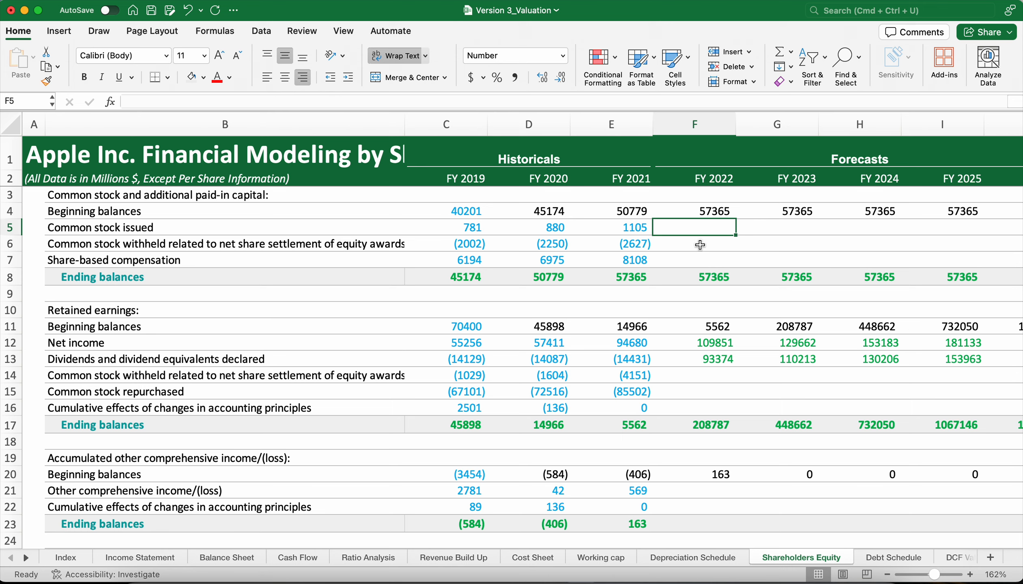
pyautogui.hscroll(2, 767, 354)
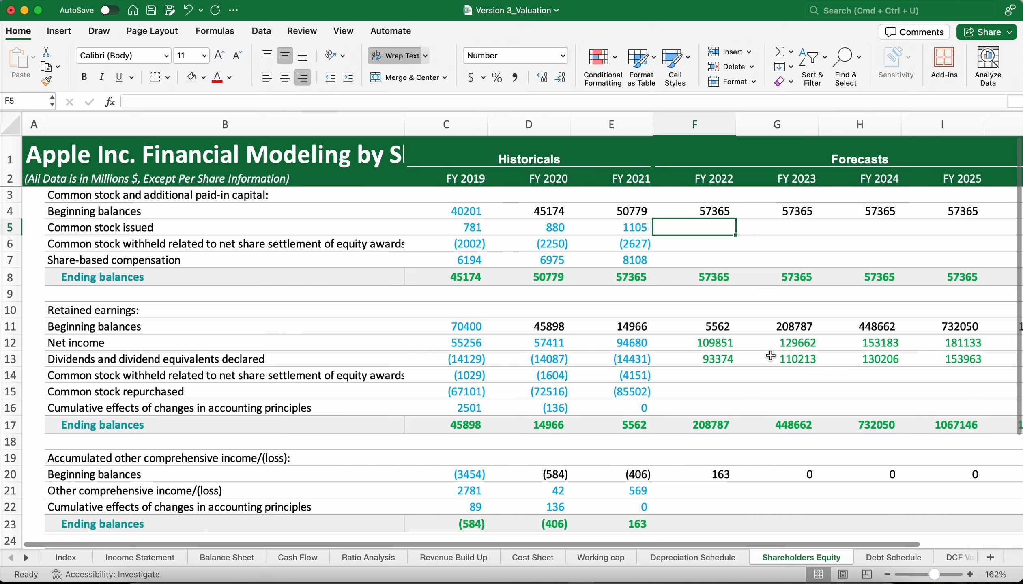